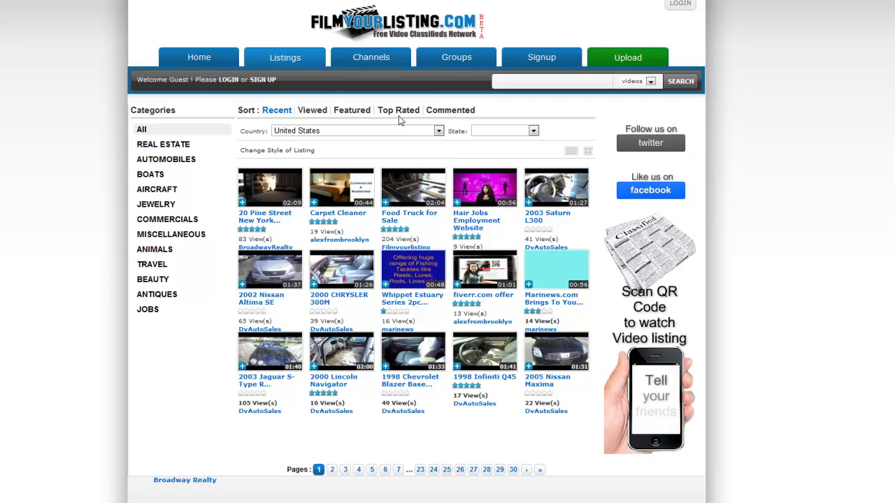
Keep the listings filtered to United States and go to the new-member signup form.
click(436, 132)
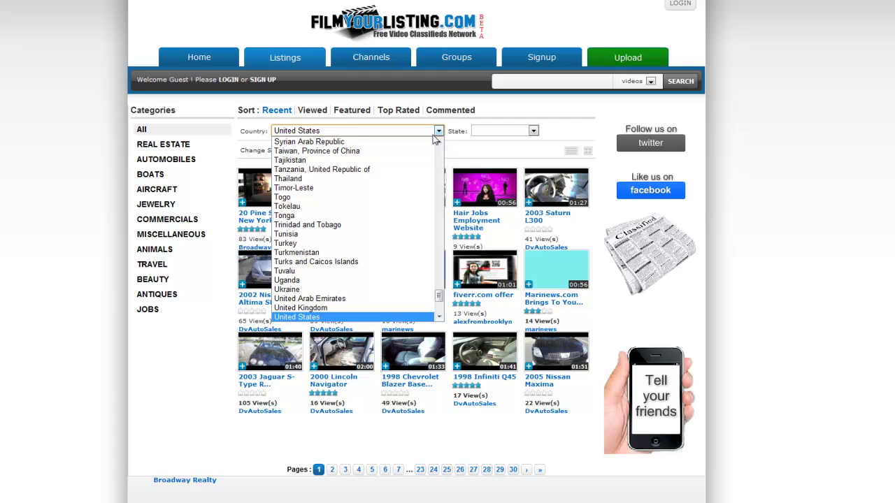
click(436, 134)
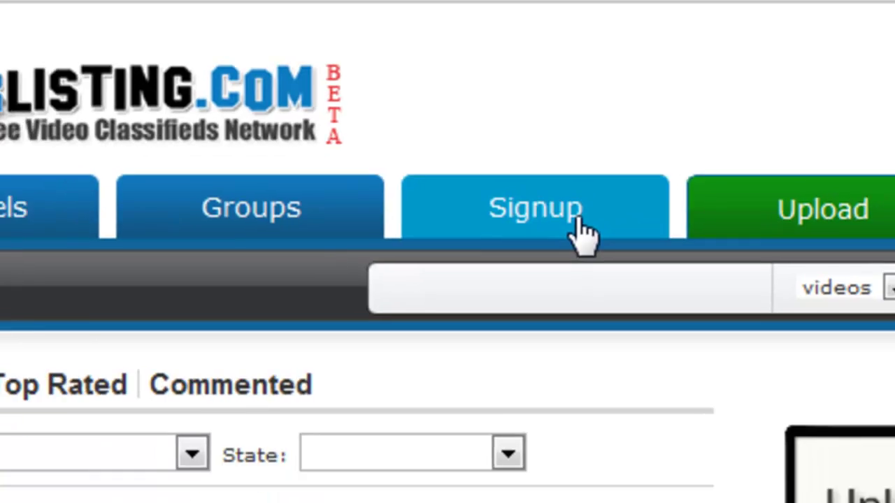
click(569, 272)
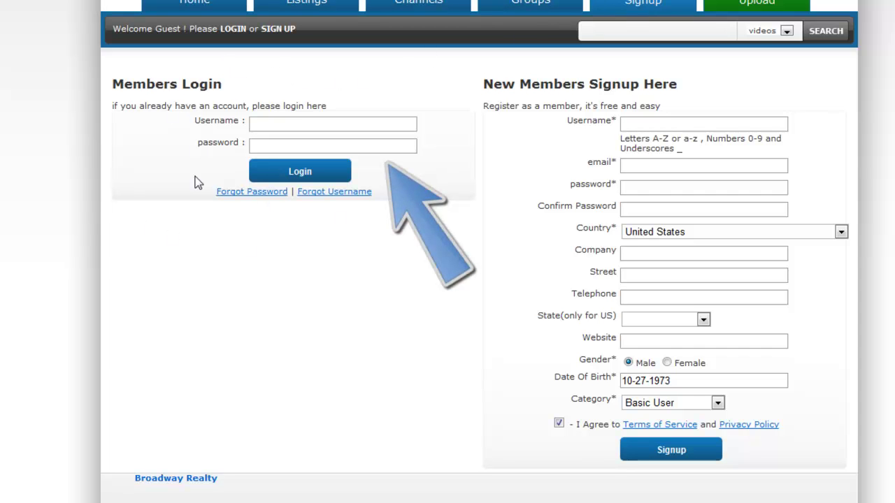
Enter a username, an e-mail address, a password and the matching password confirmation.
click(688, 129)
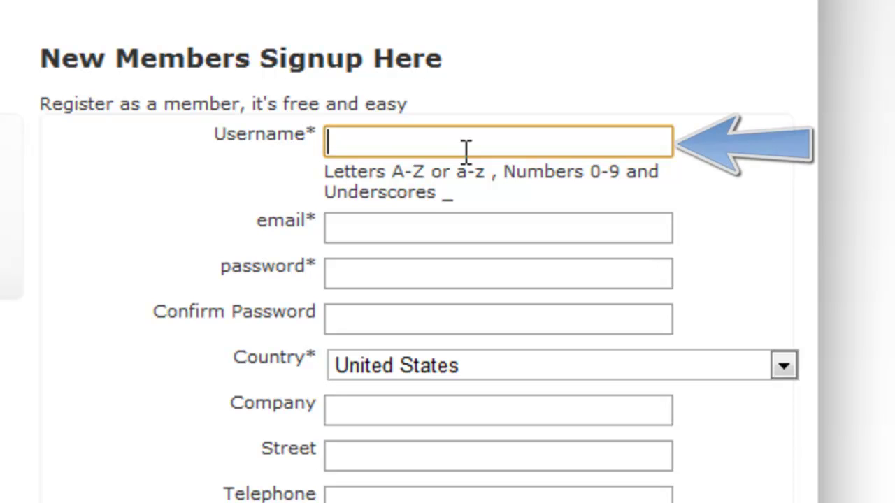
text(example123)
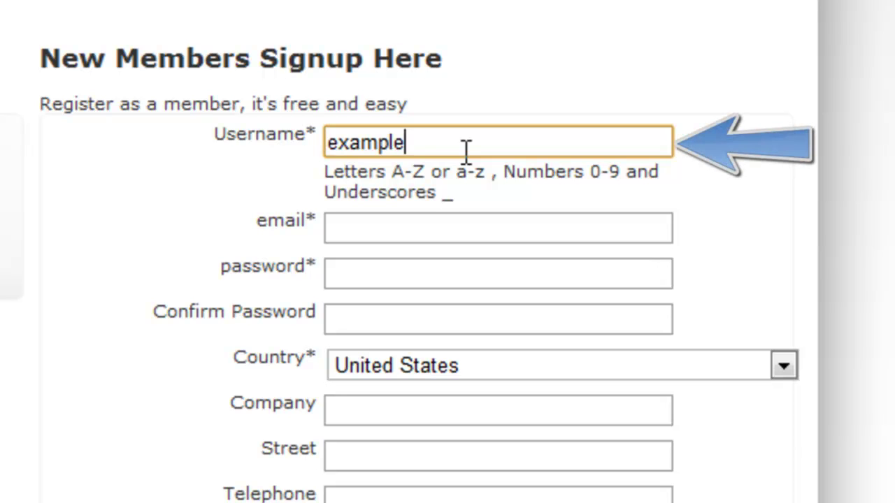
click(458, 229)
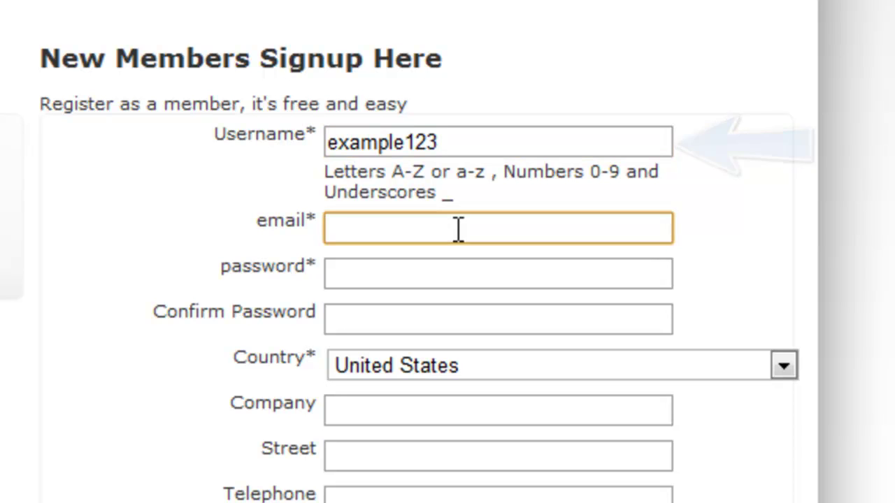
text(exampl)
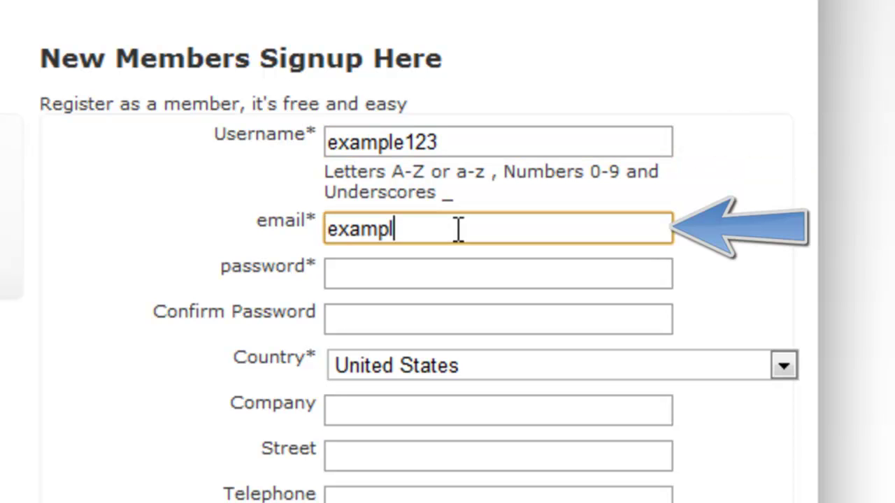
text(e123@email.com)
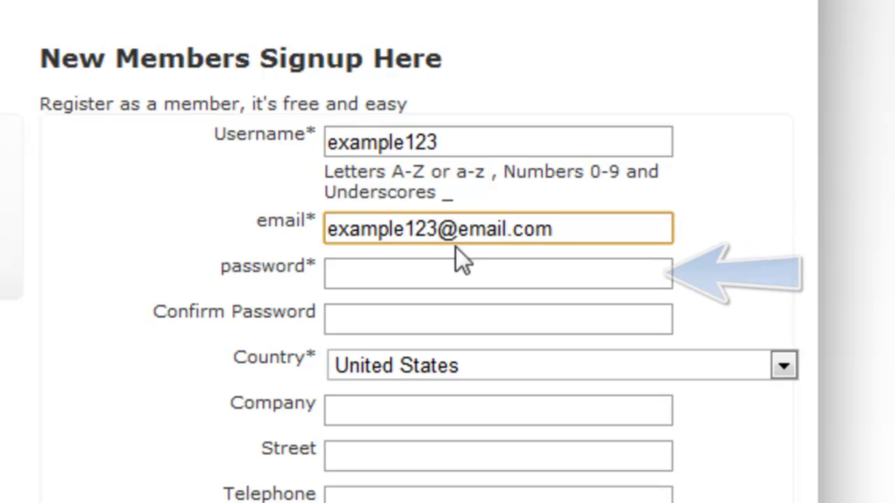
click(453, 269)
text(example123)
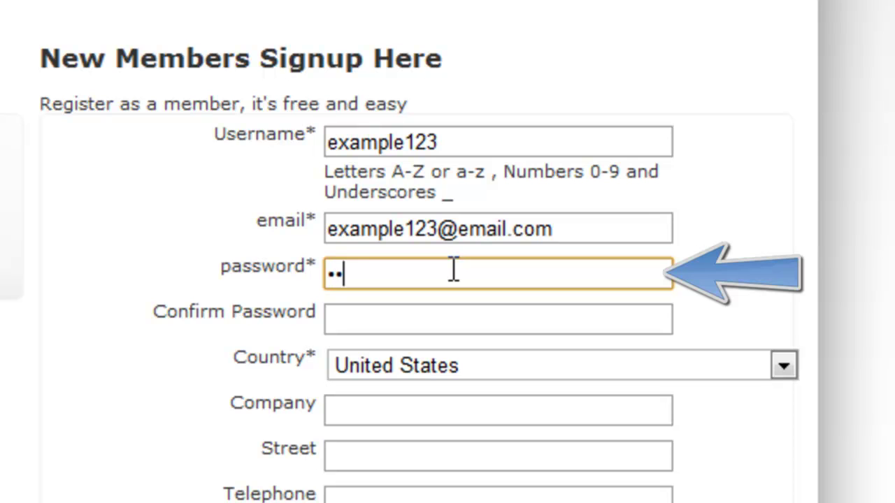
key(Tab)
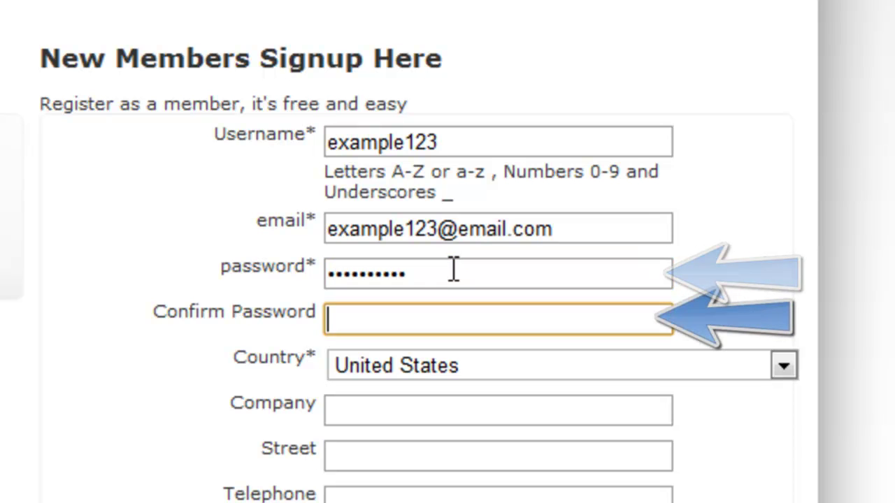
text(example123)
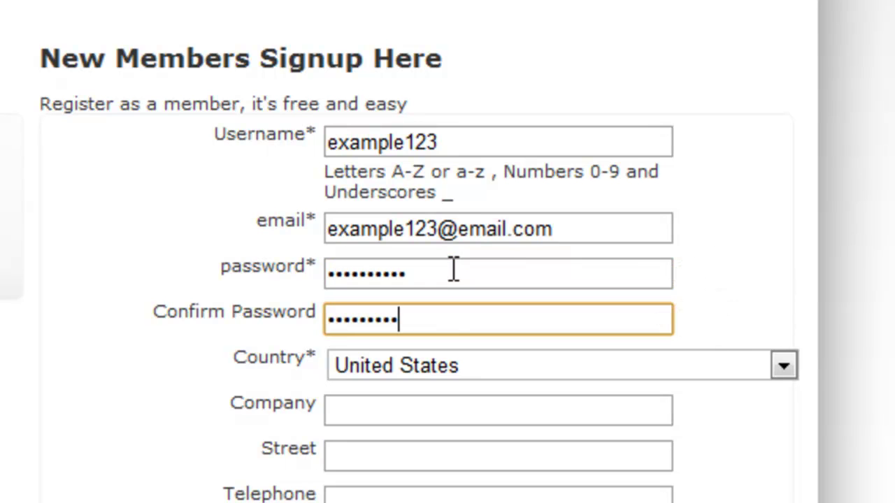
Leave the account's country set to United States.
click(453, 363)
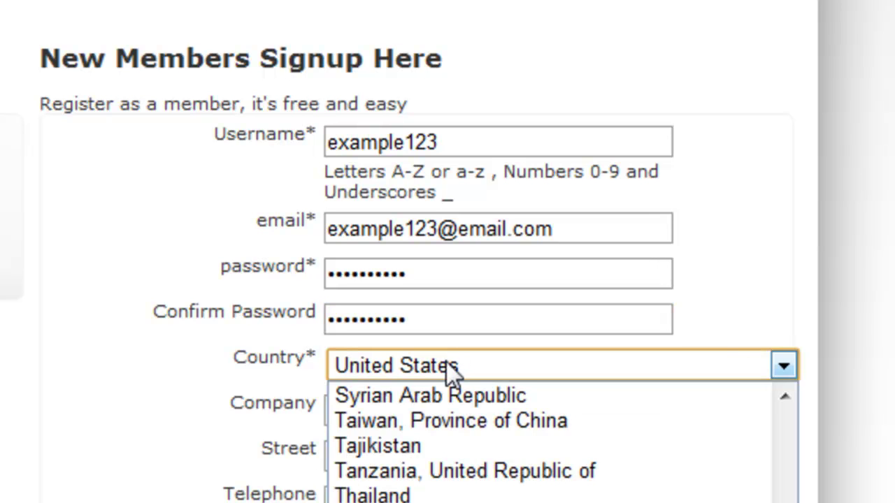
click(451, 372)
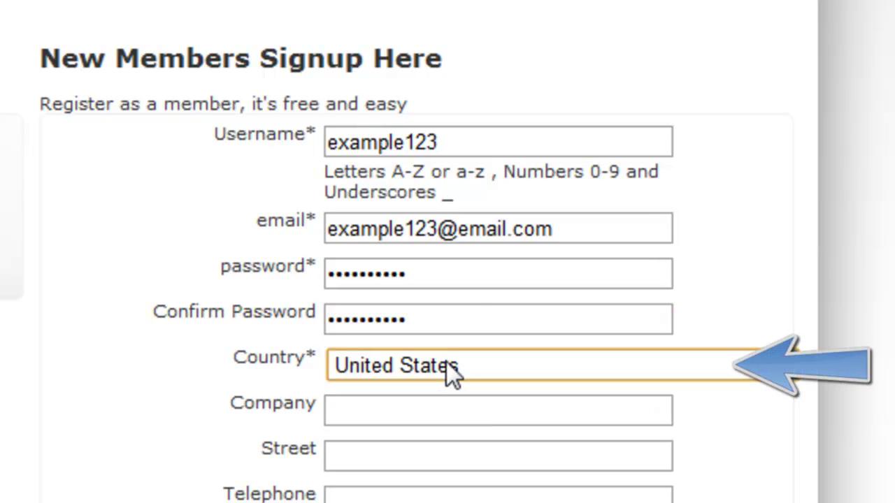
click(454, 365)
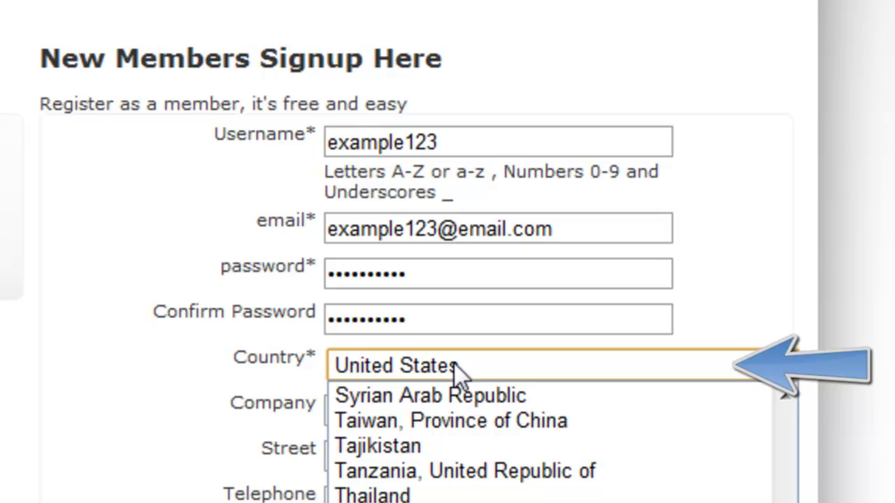
Enter 'Tutorial Videos' as the company name, plus a street address and telephone number.
click(454, 363)
click(483, 422)
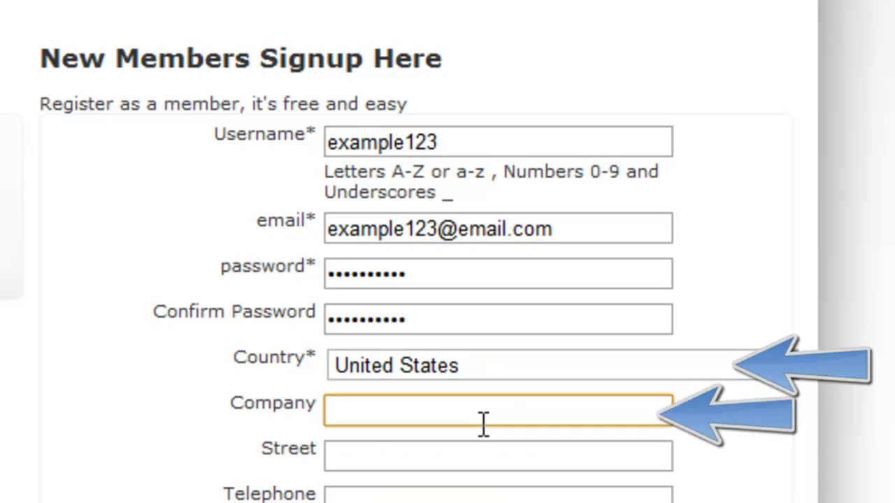
text(Tut)
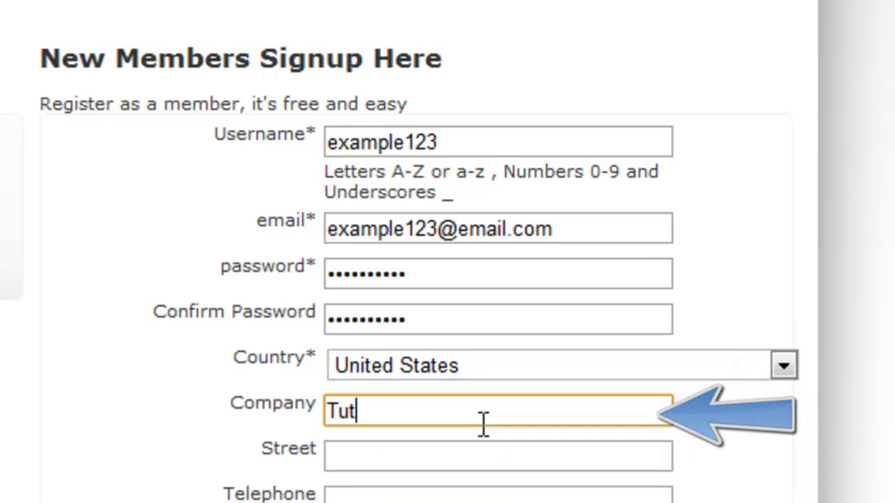
text(orial Videos)
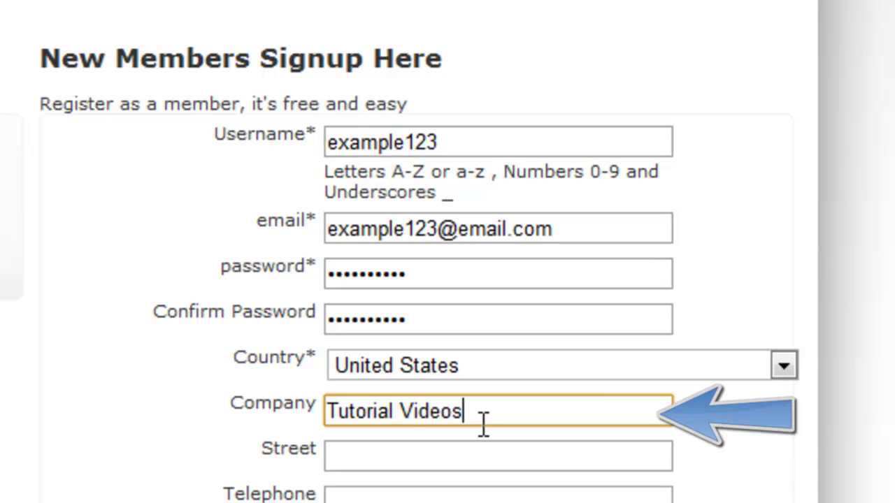
click(480, 447)
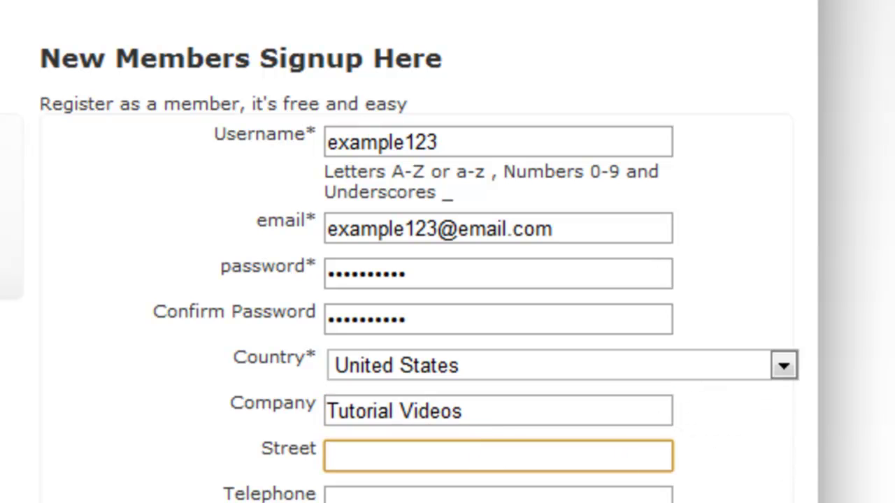
text(Tur)
key(BackSpace)
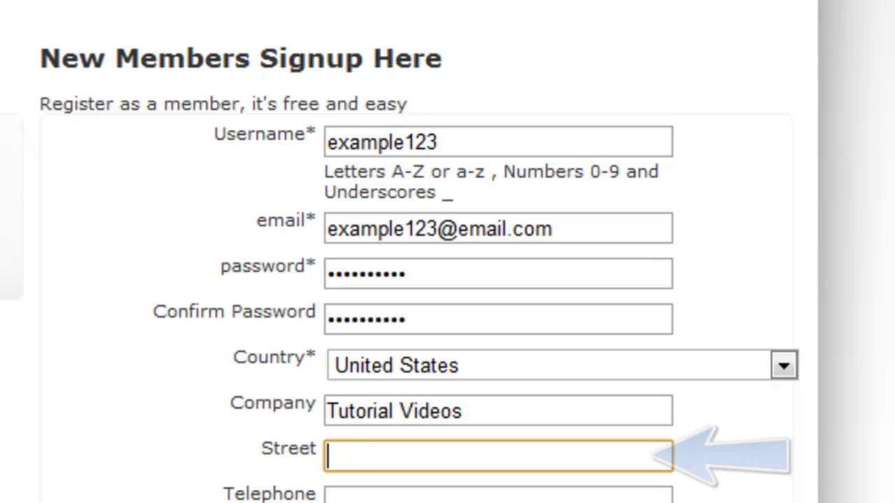
text(Tu)
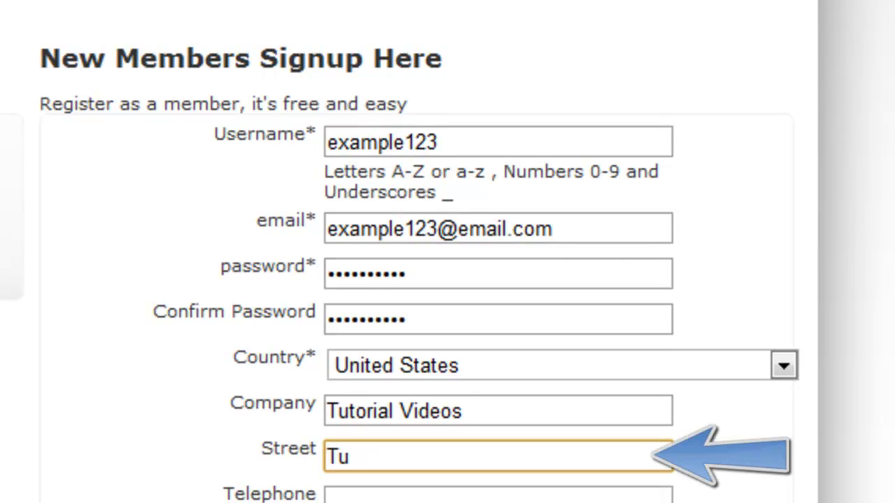
text(torial )
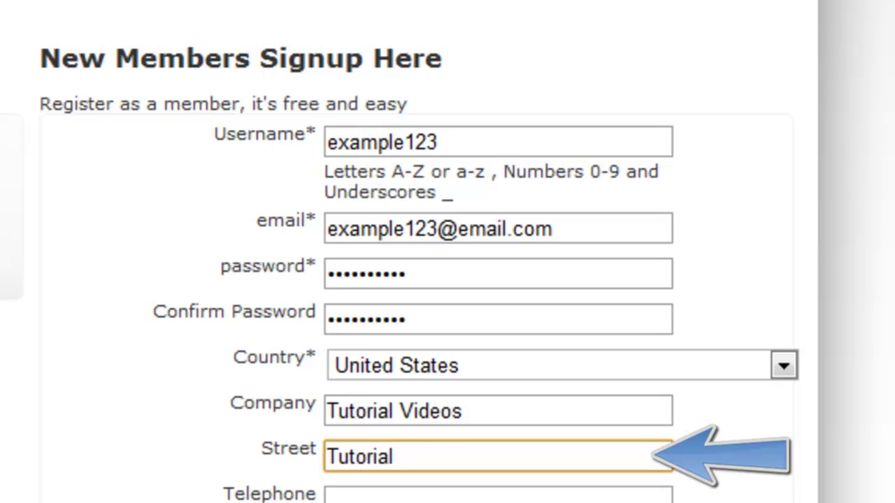
text(Street)
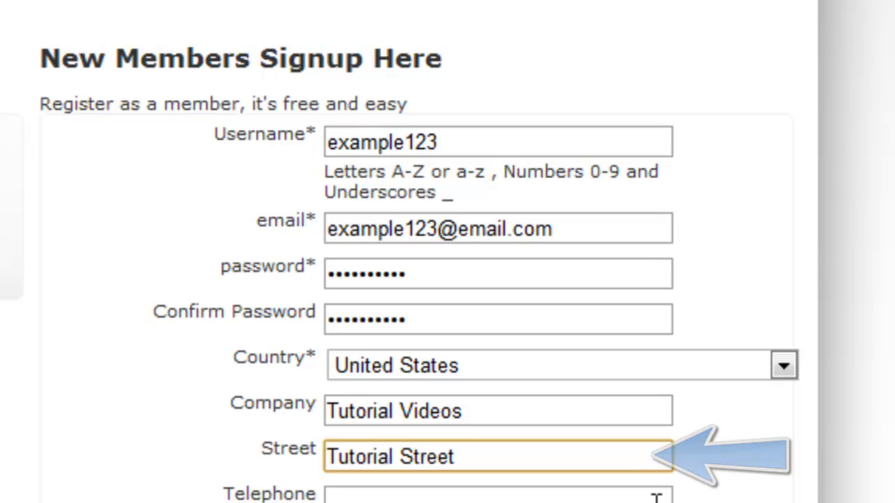
click(655, 497)
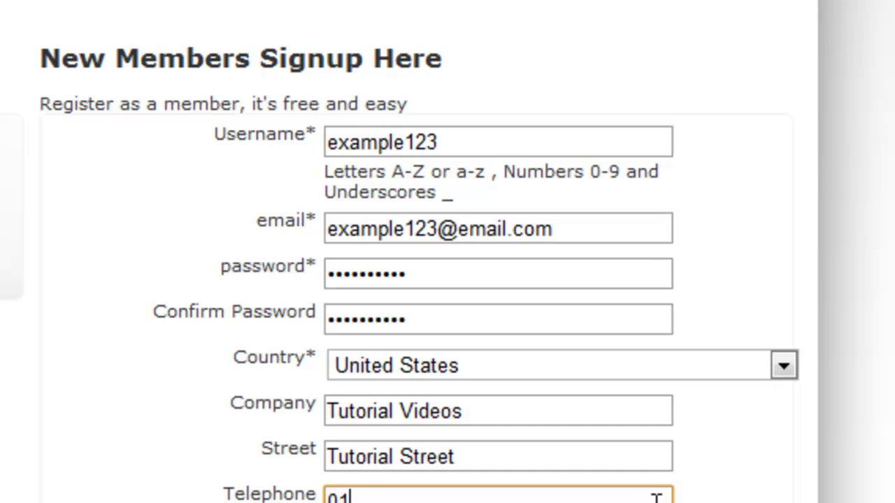
text(0100)
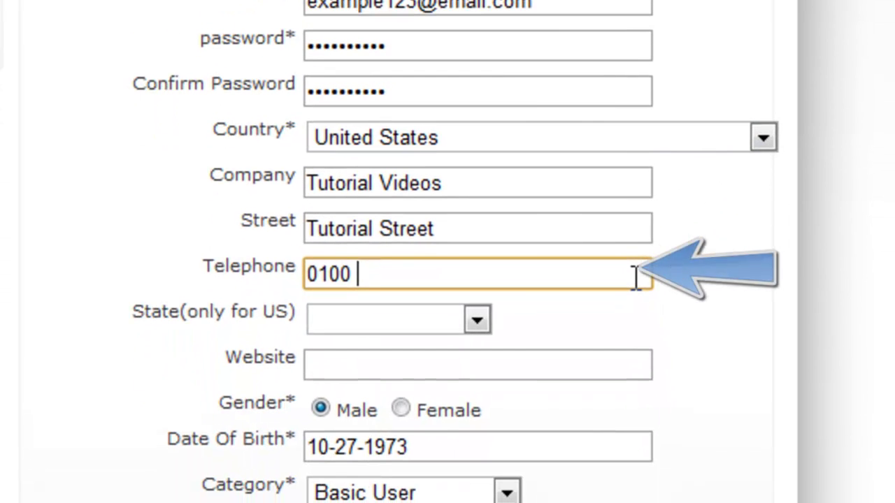
text( tutorial)
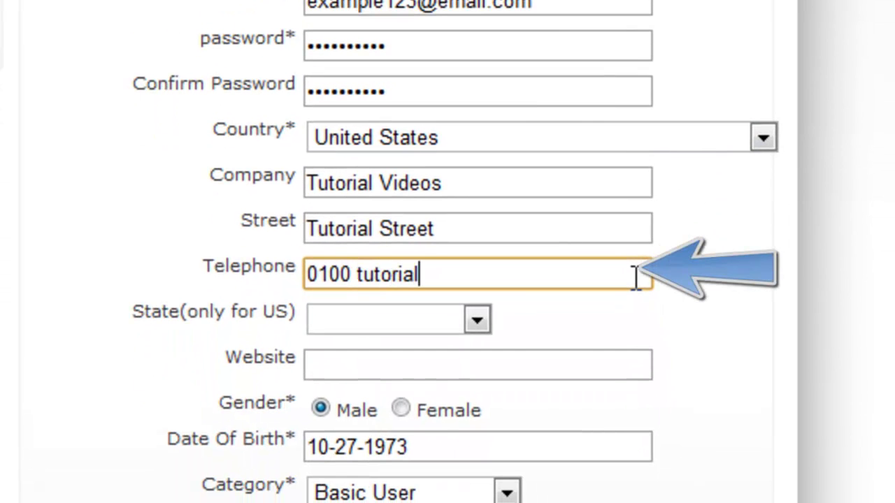
click(450, 327)
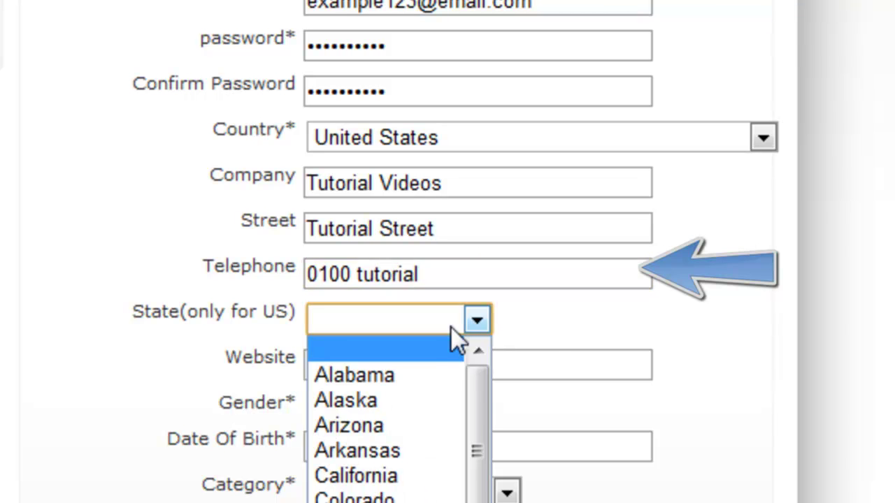
click(404, 376)
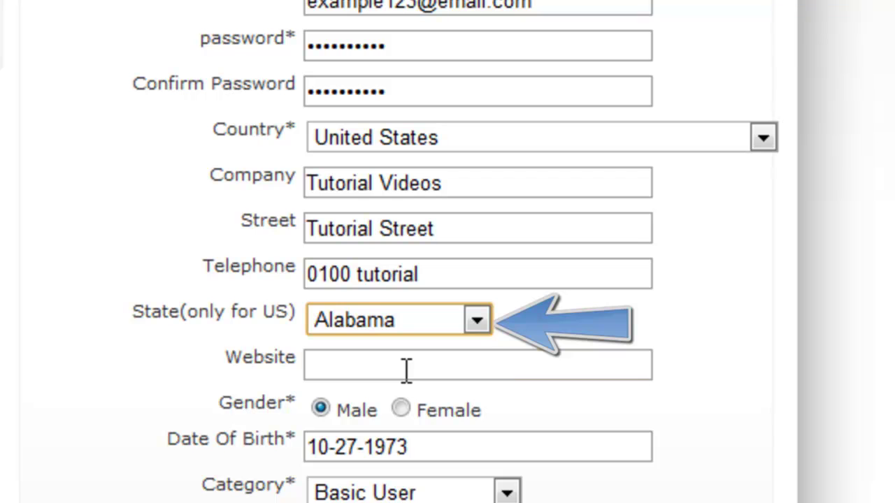
click(406, 370)
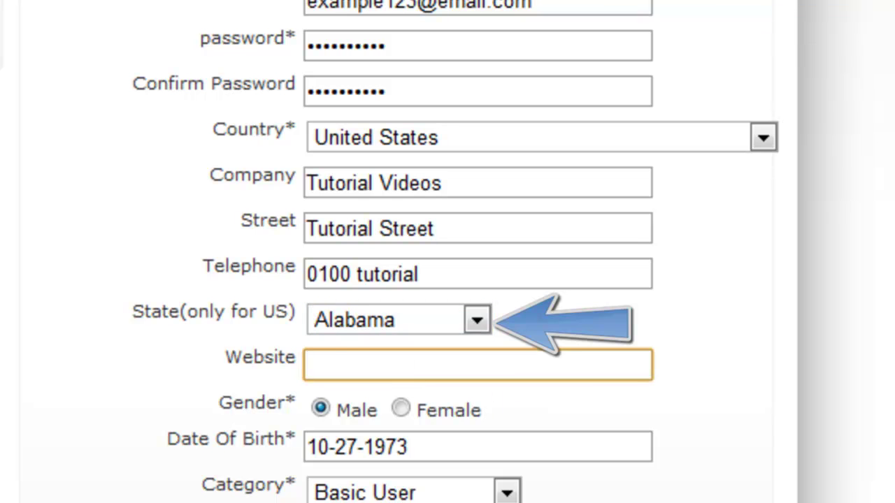
text(www.)
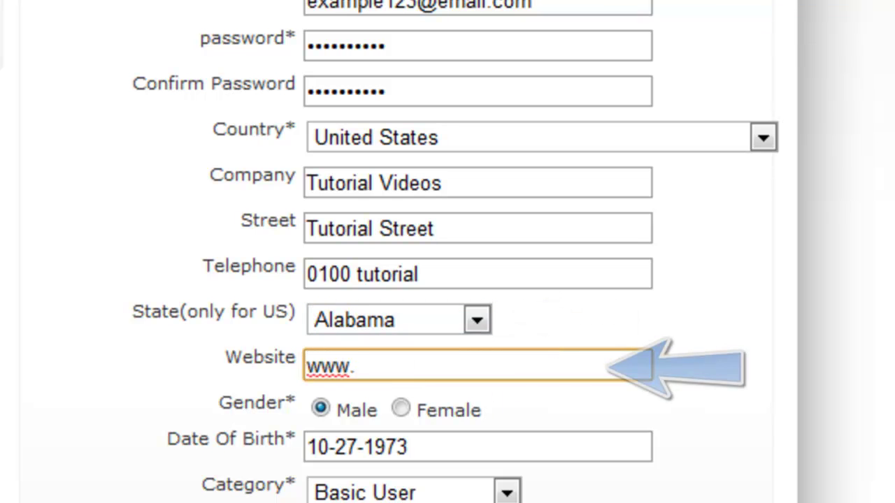
text(tutorial)
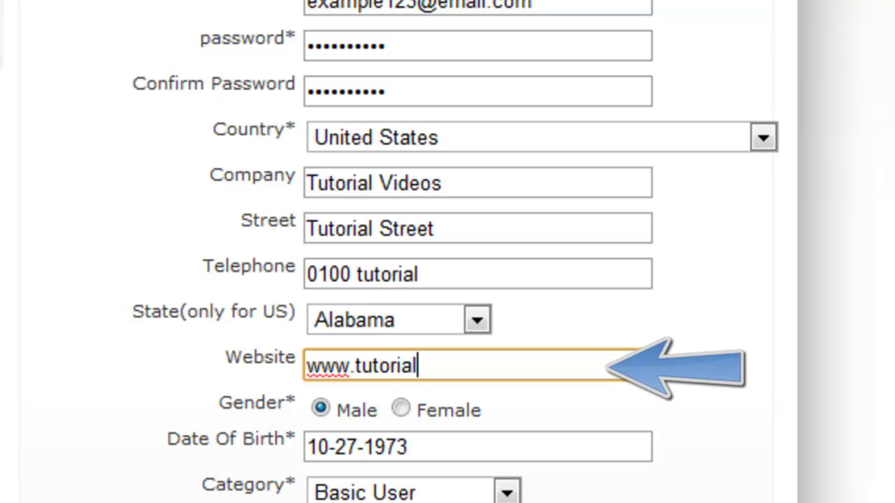
text(123.com)
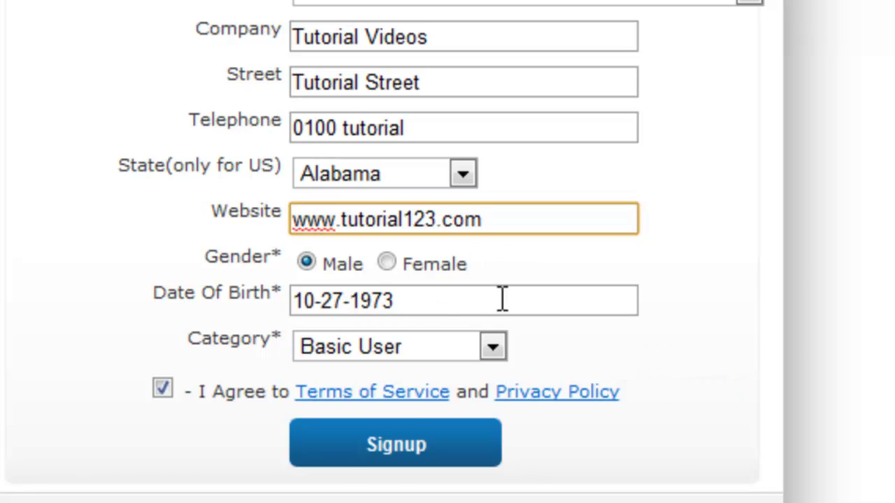
click(492, 356)
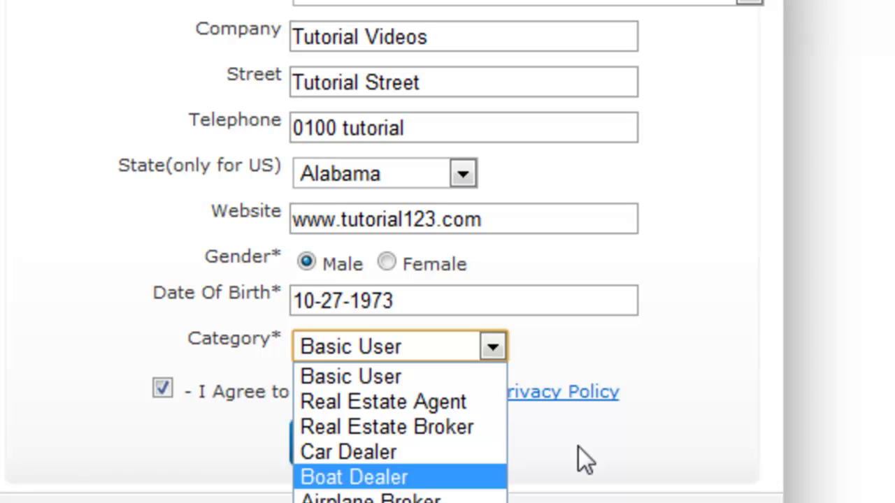
click(454, 389)
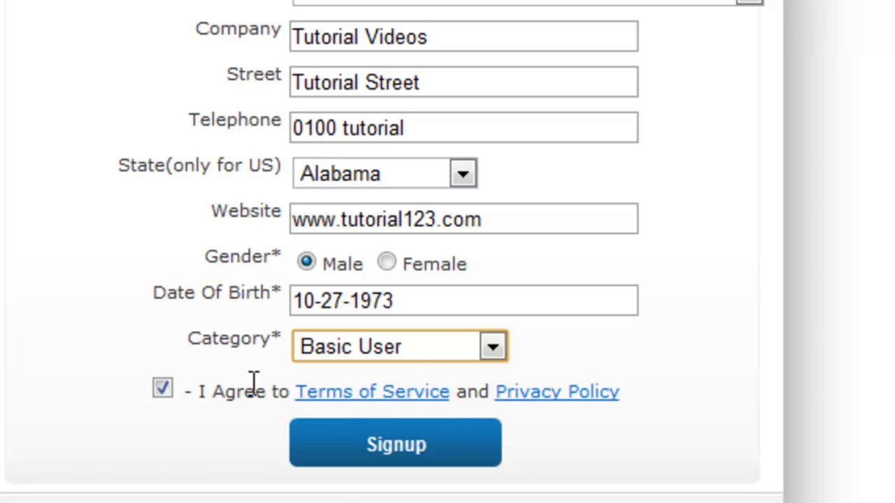
Submit the completed signup form to create the account.
click(364, 452)
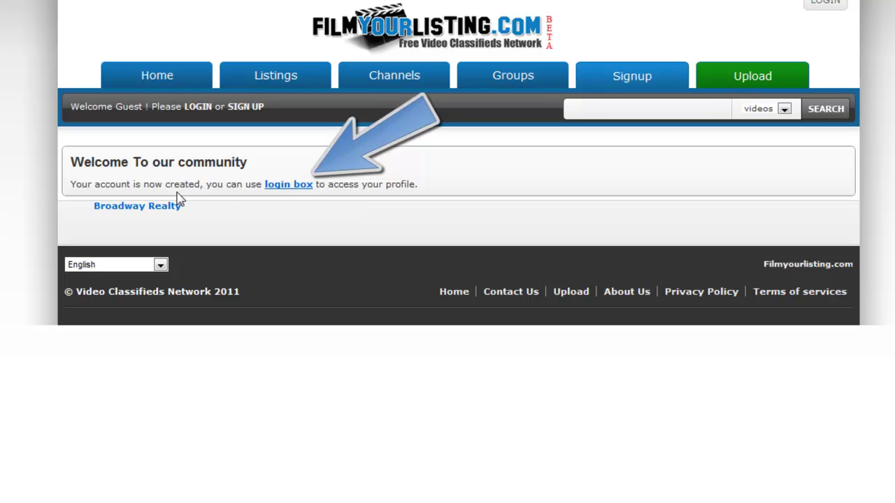
Log in on the Members Login page with the new account's username and password.
click(283, 188)
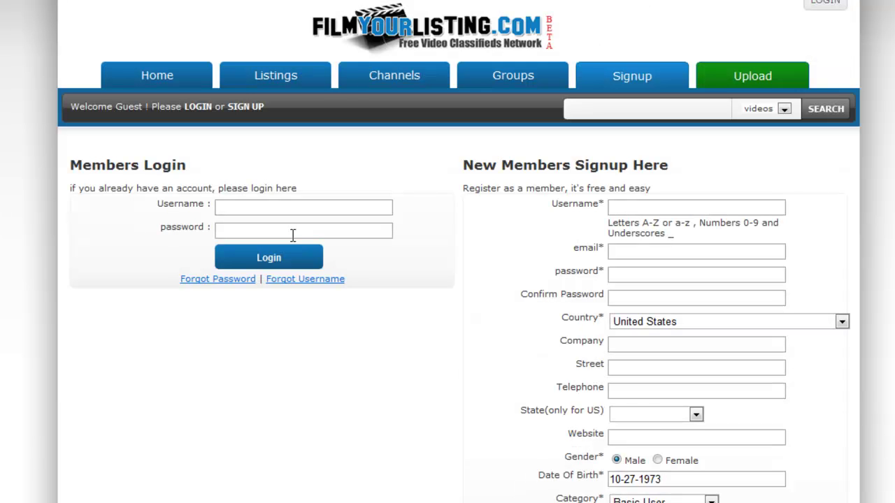
click(293, 206)
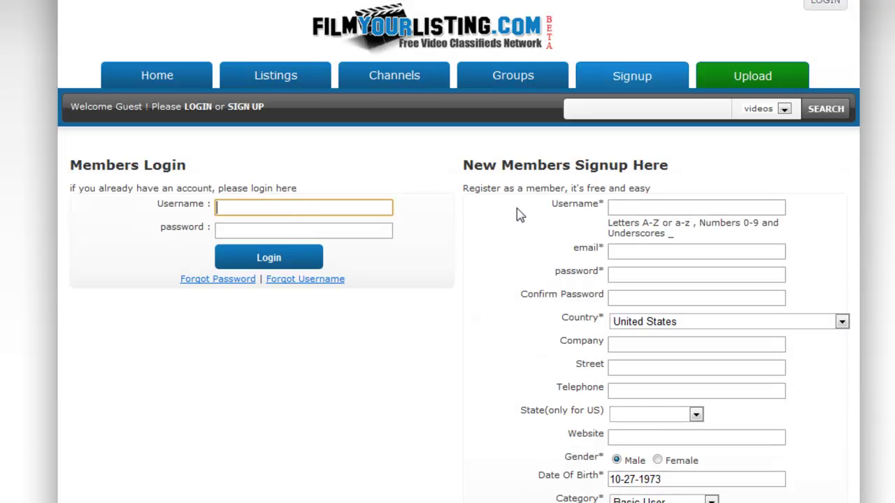
text(example)
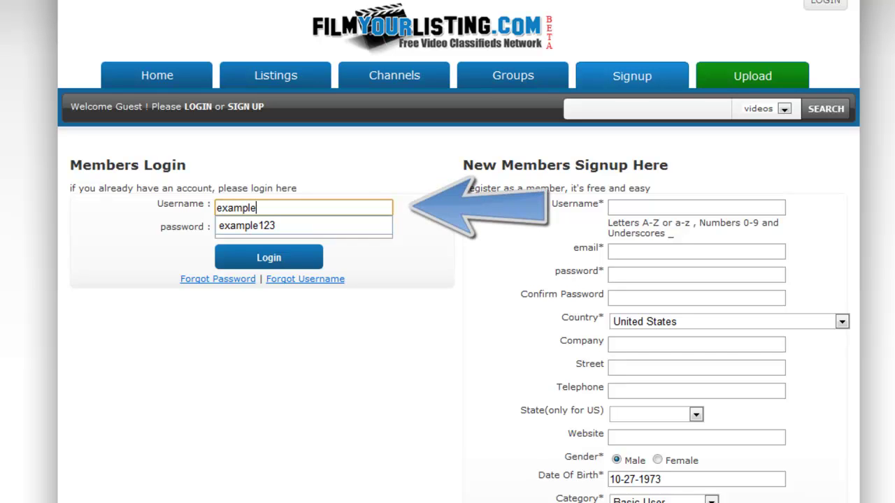
text(123)
key(Tab)
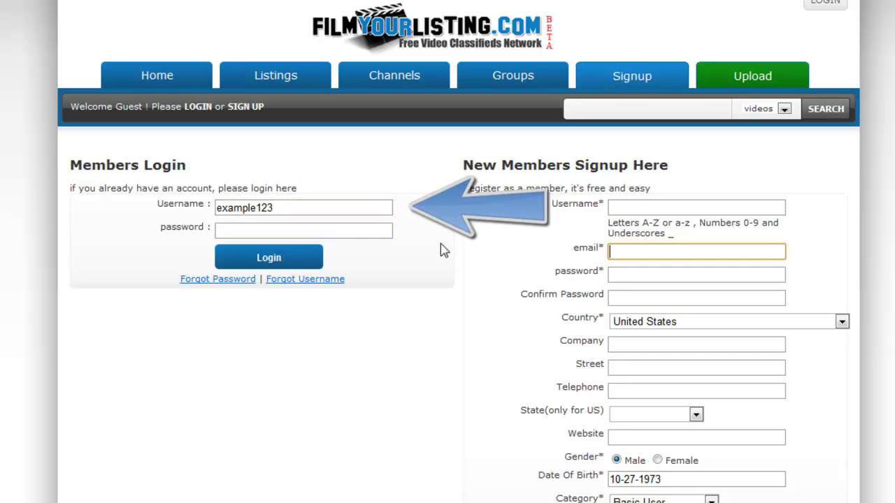
click(388, 231)
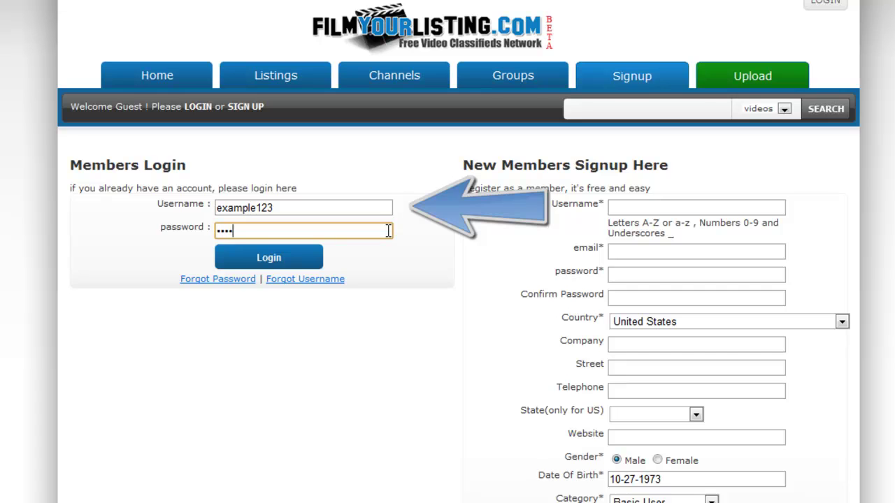
text(example123)
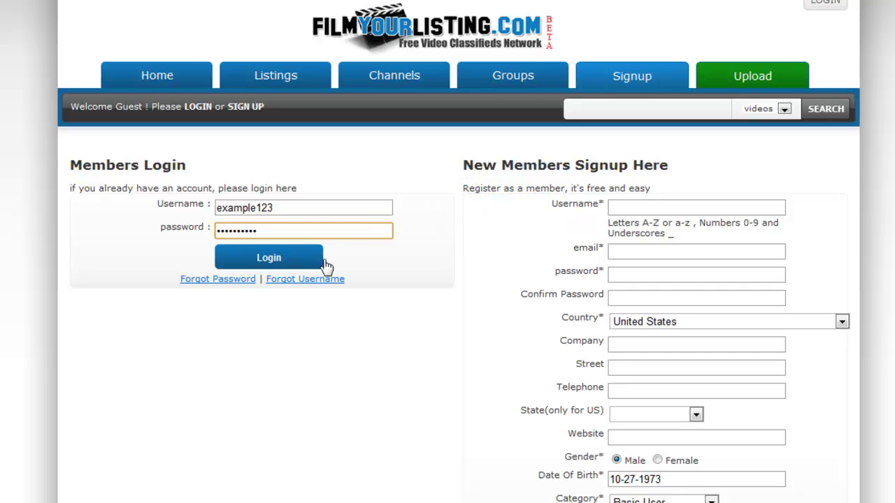
click(313, 259)
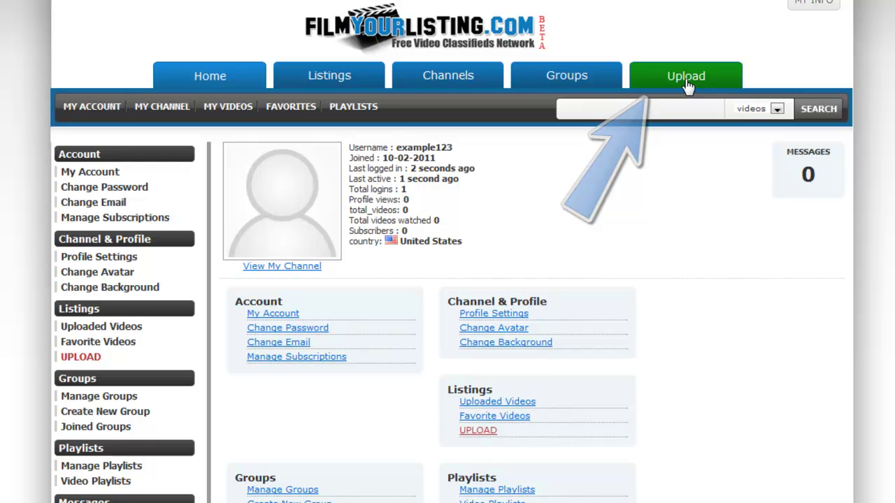
Go to the Video Step 1/2 upload form via Upload in the top navigation.
click(687, 80)
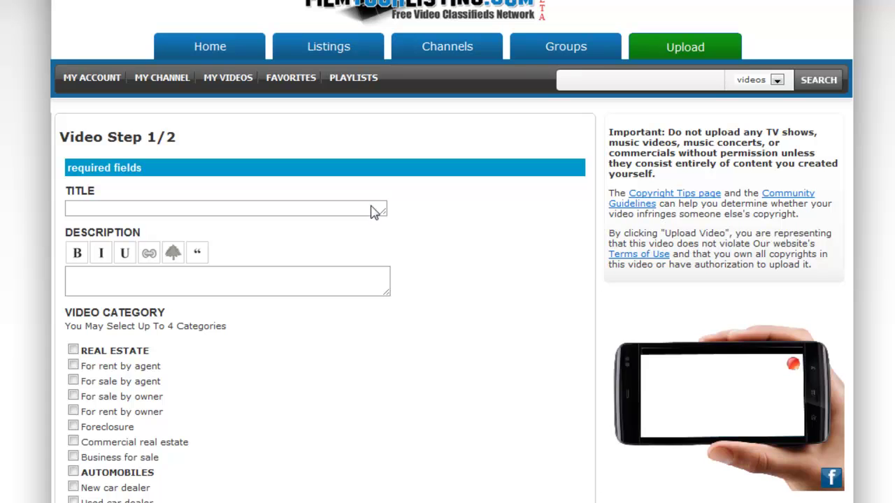
Enlarge the title box and enter the title 'Tutorial Videos'.
drag(381, 213, 444, 275)
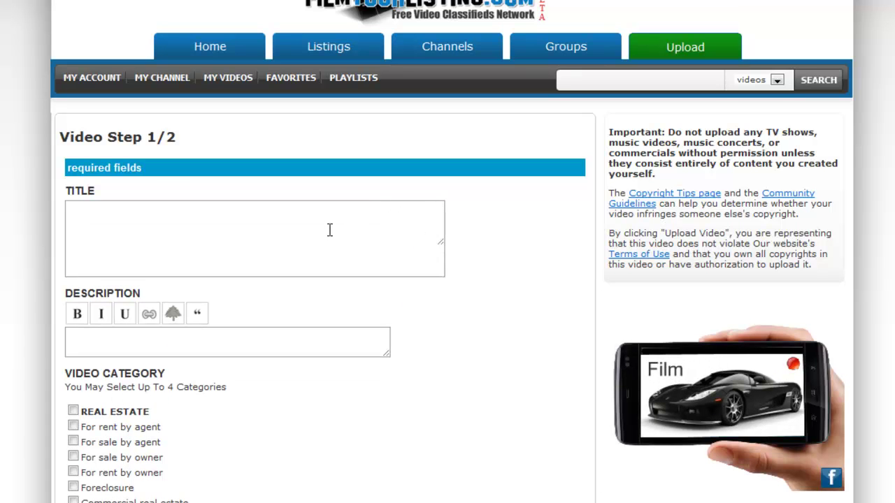
click(328, 230)
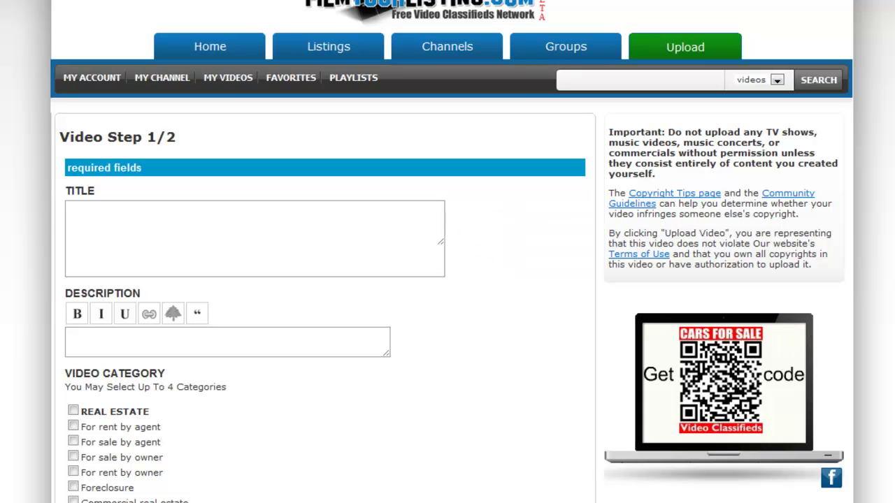
click(166, 228)
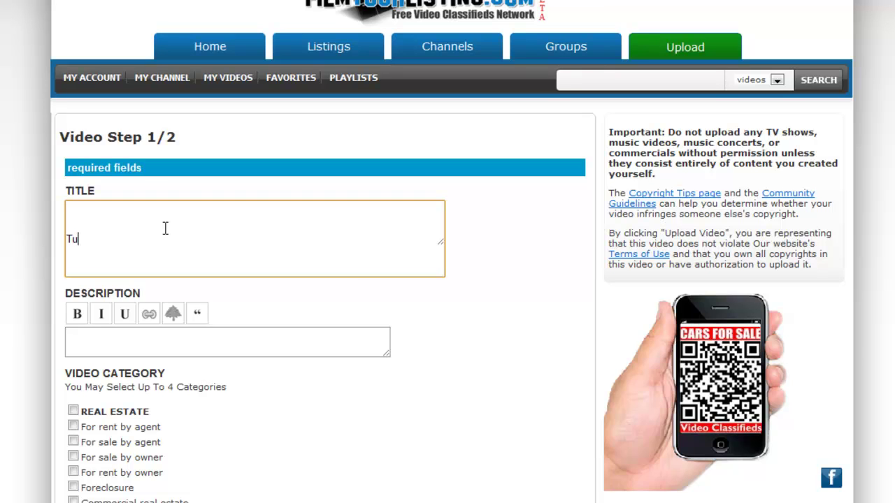
text(Tutorial)
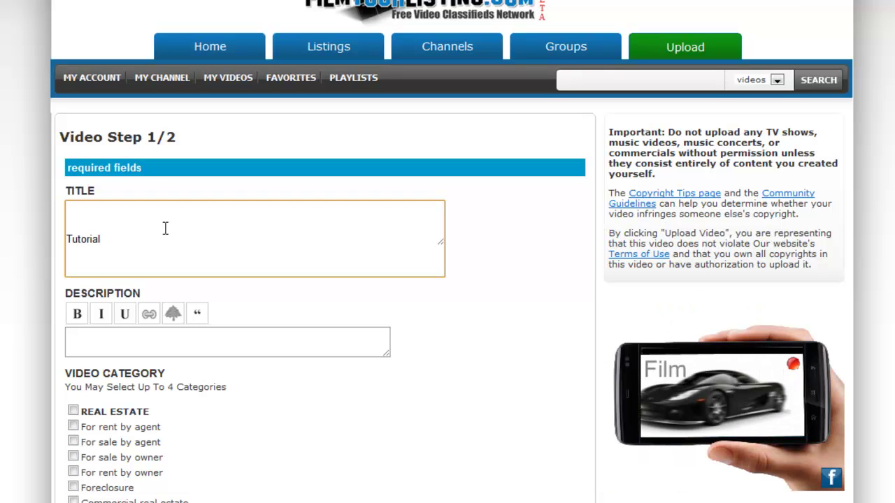
text( Videos)
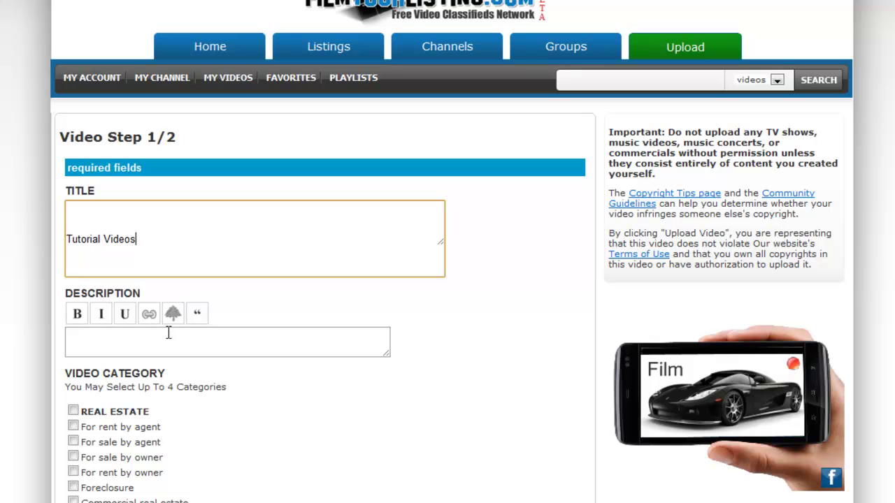
Write 'Tutorial videos for filmyourlisting.com' as description, bolding 'Tutorial videos' and italicizing the site name.
click(167, 334)
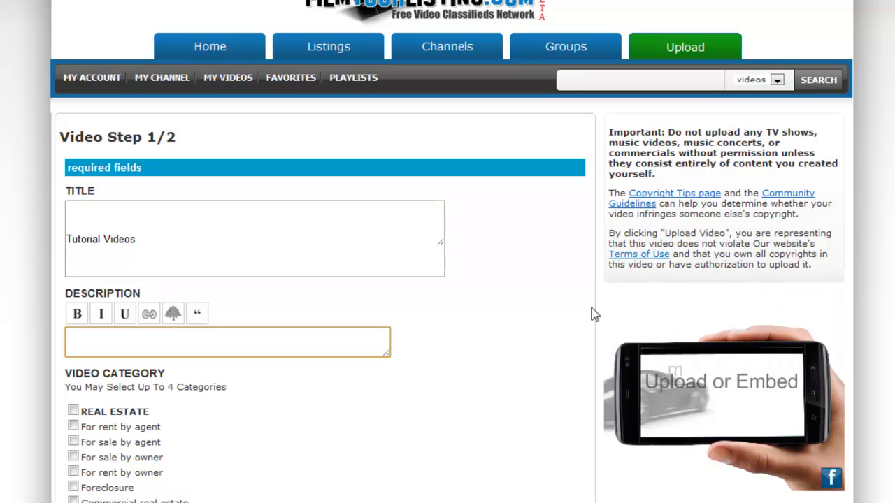
text(Tutorial v)
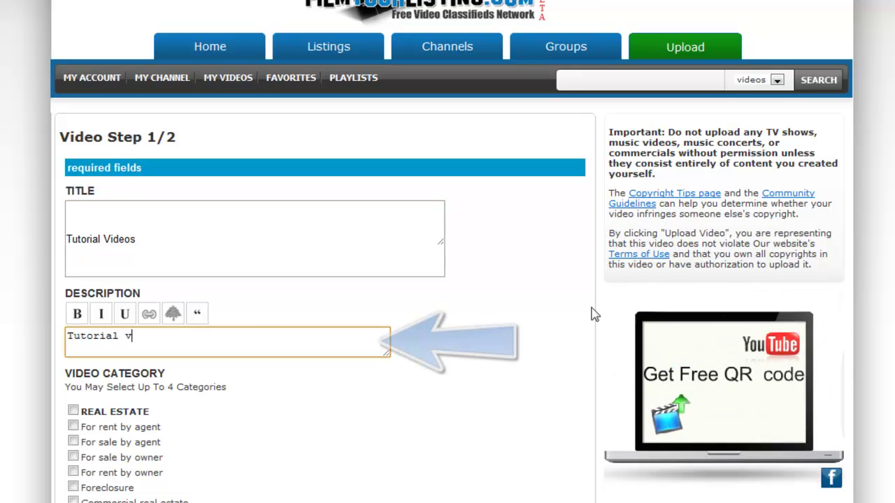
text(ideos for filmyourl)
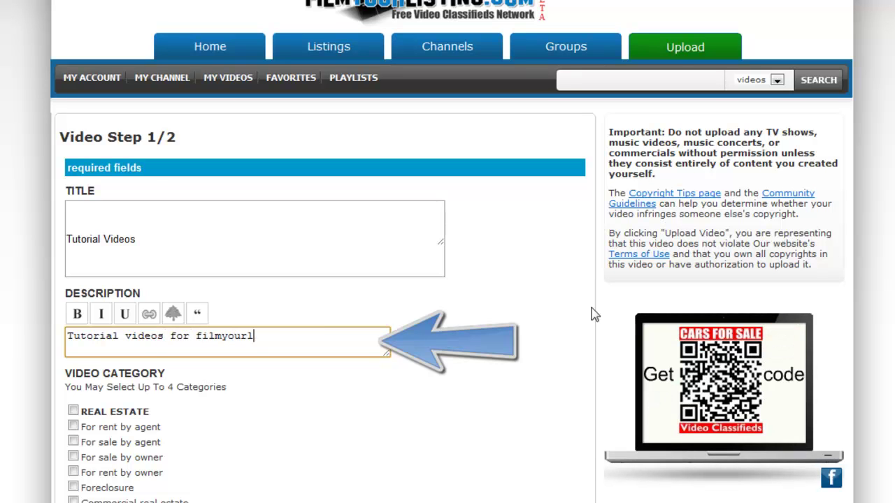
text(isting.com)
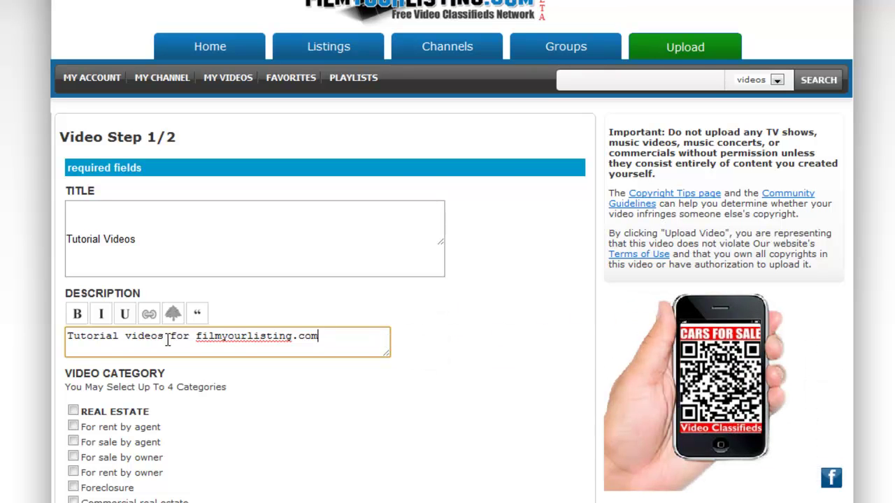
drag(167, 339, 58, 333)
click(76, 315)
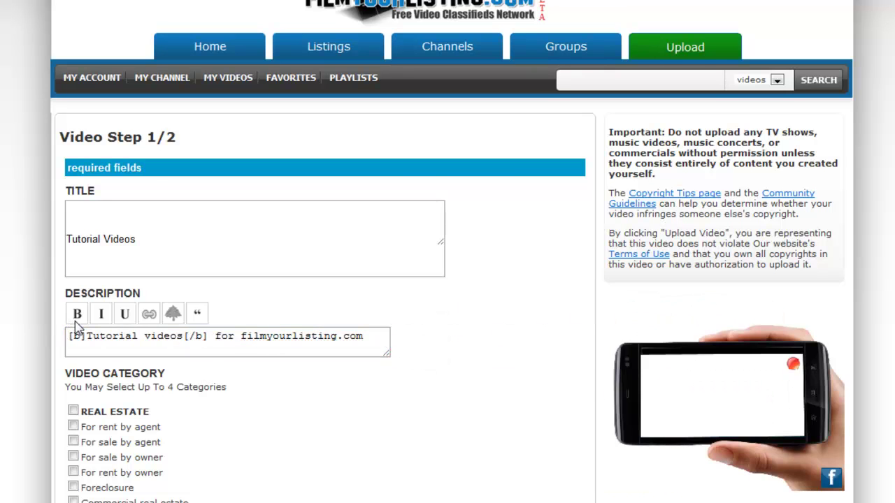
drag(241, 336, 362, 339)
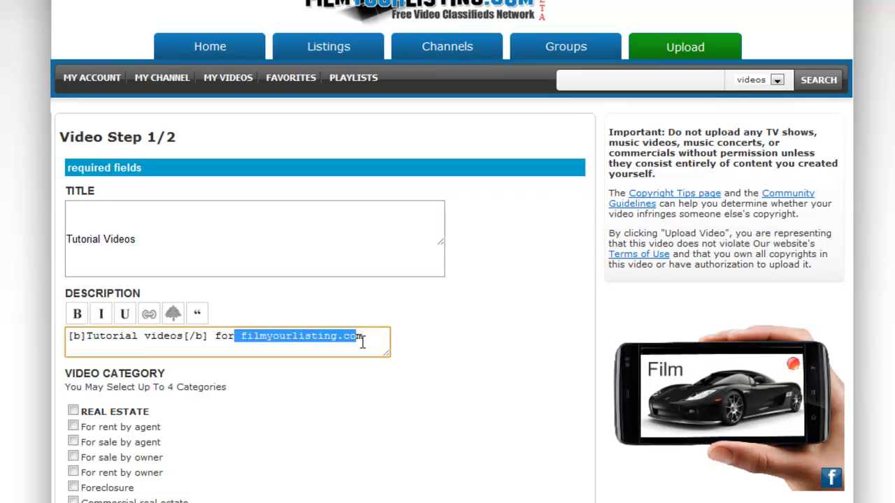
click(103, 314)
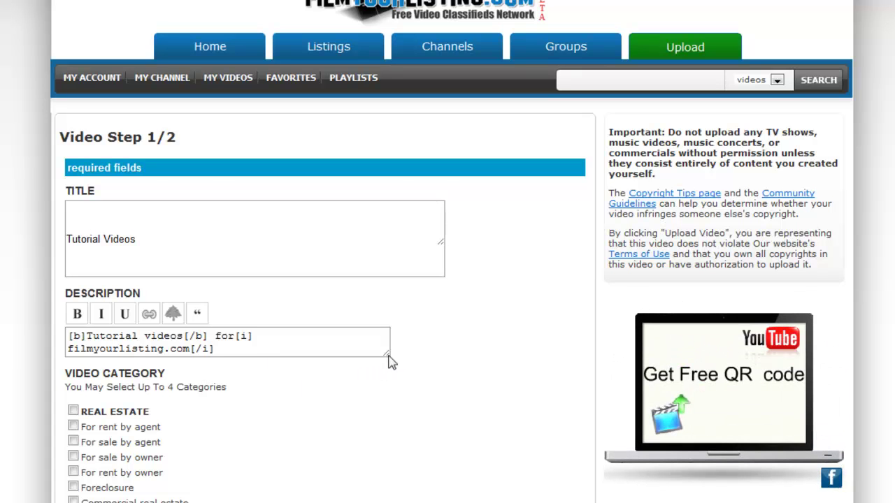
Tick Commercial real estate in the Video Category list, adding then removing AUTOMOBILES.
scroll(449, 365, down, 3)
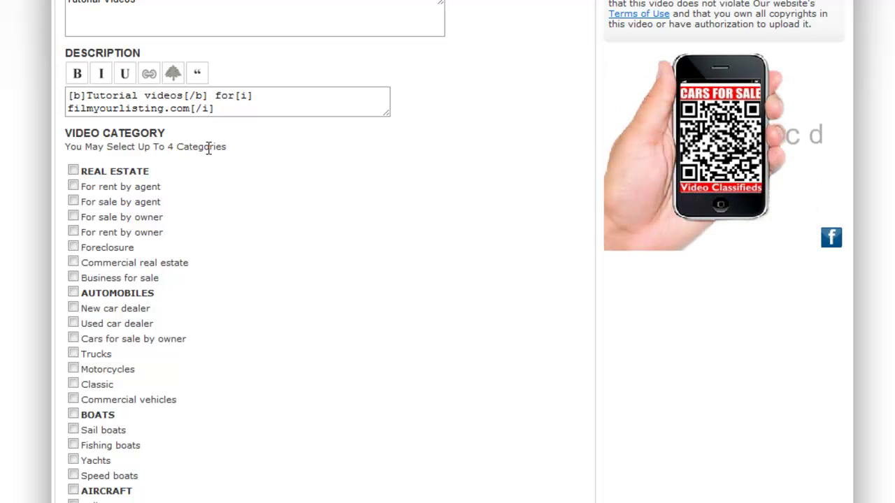
scroll(208, 149, down, 2)
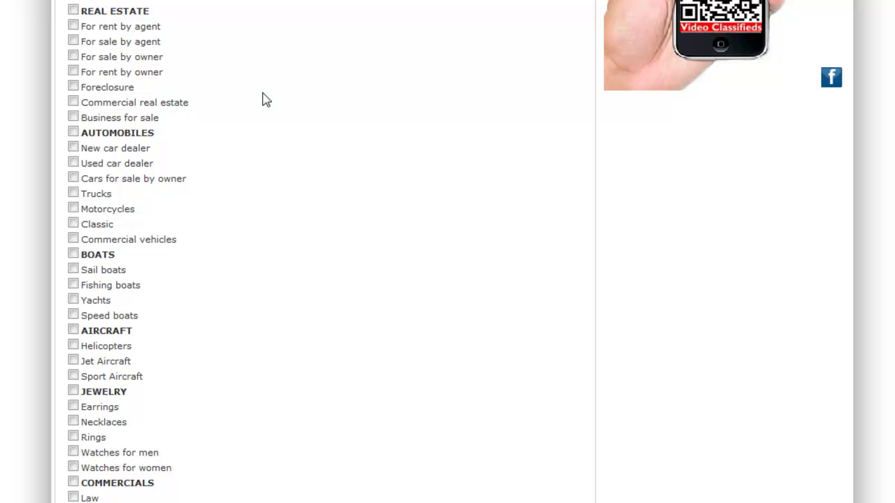
scroll(284, 96, down, 2)
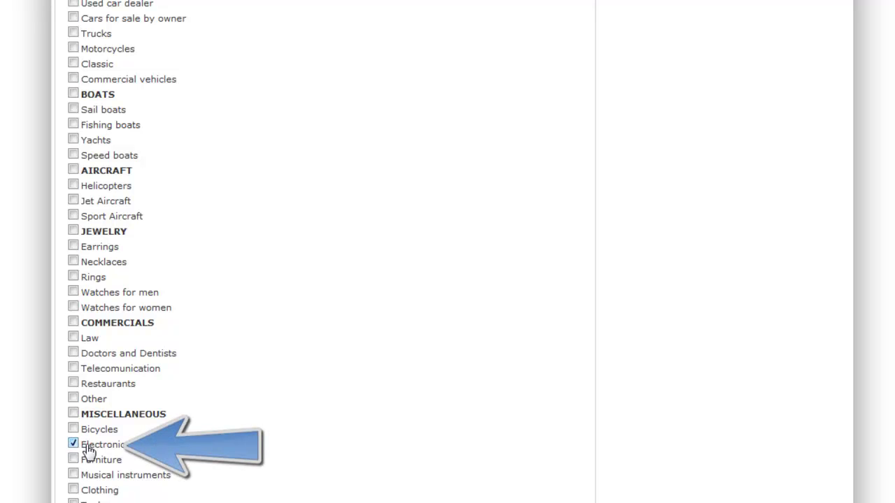
scroll(206, 376, down, 3)
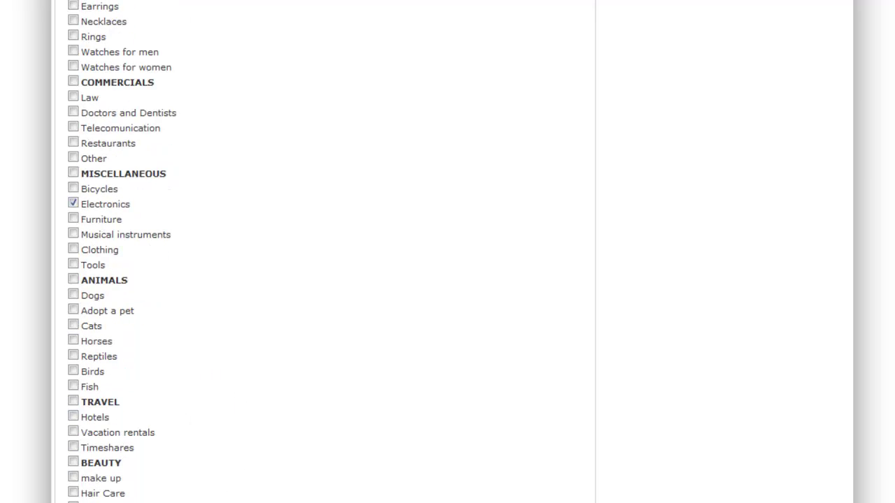
scroll(139, 409, up, 6)
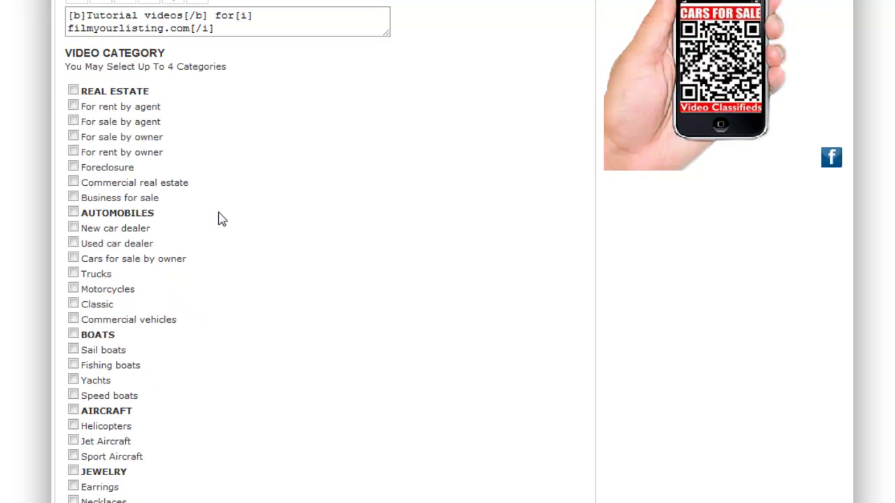
click(73, 182)
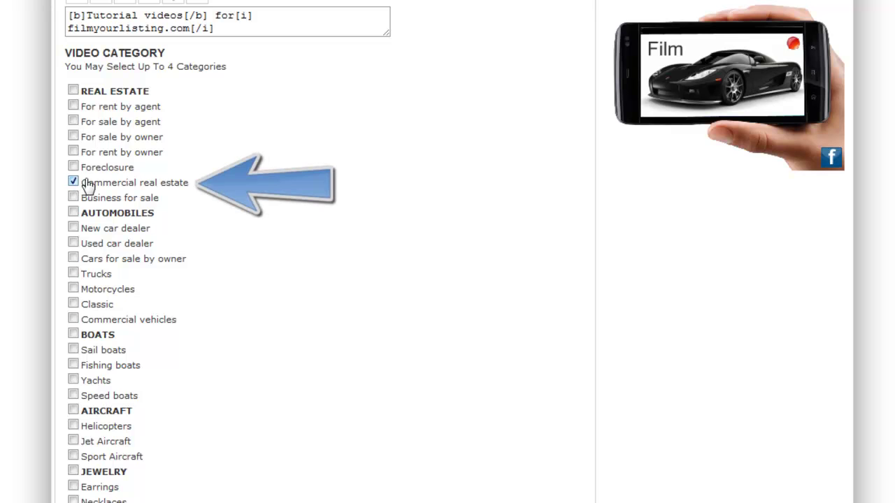
click(73, 212)
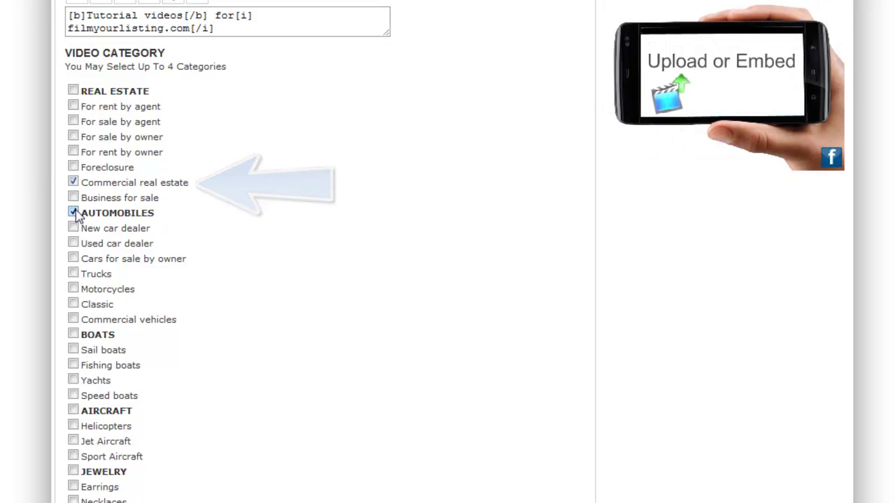
click(75, 212)
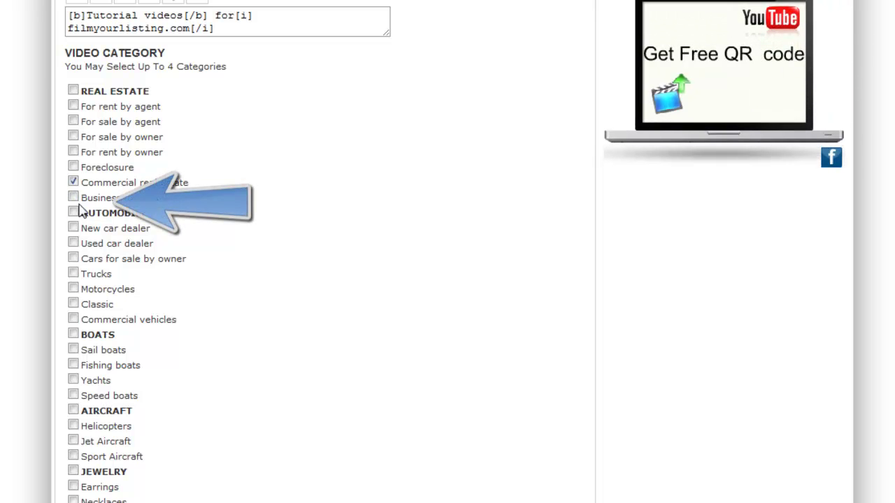
scroll(266, 226, down, 10)
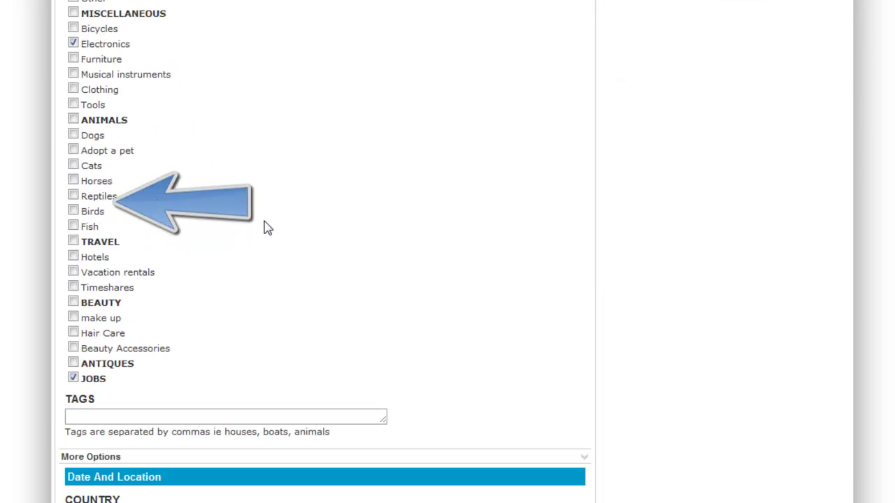
click(261, 417)
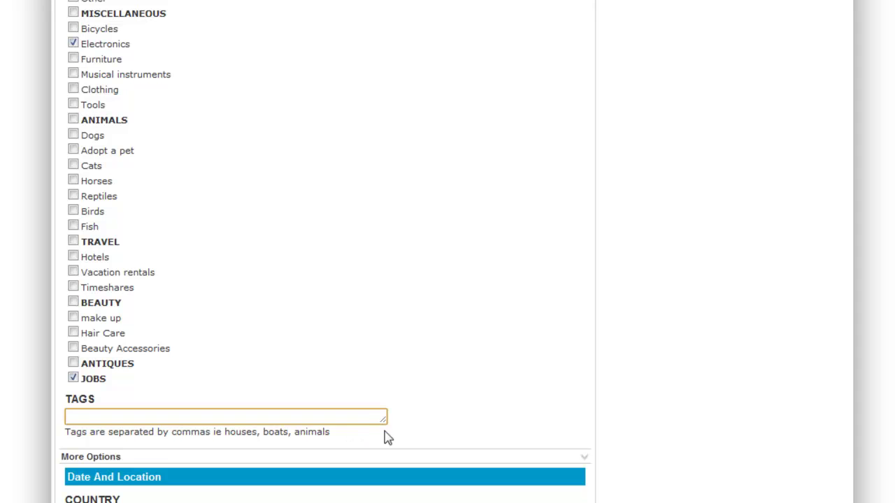
Enlarge the Tags box and begin typing the tags, starting with 'tutor'.
drag(381, 419, 431, 465)
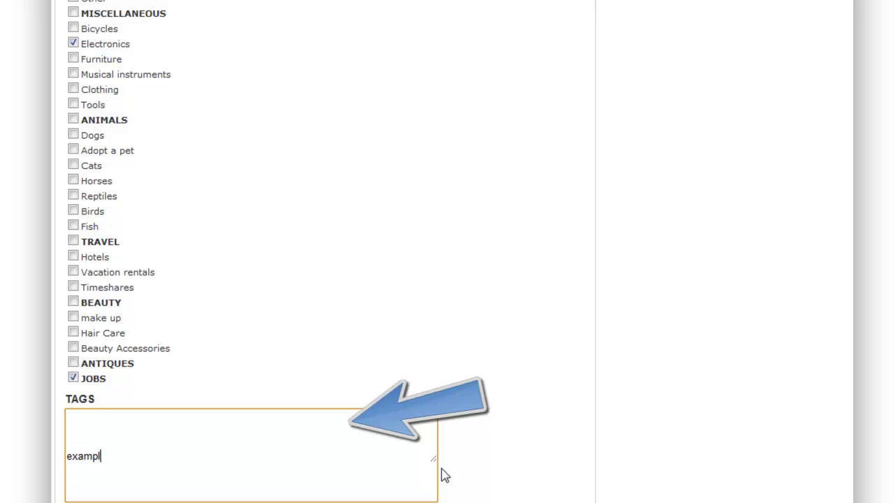
text(tutorial video, videos, jobs, how to videos, instructional videos)
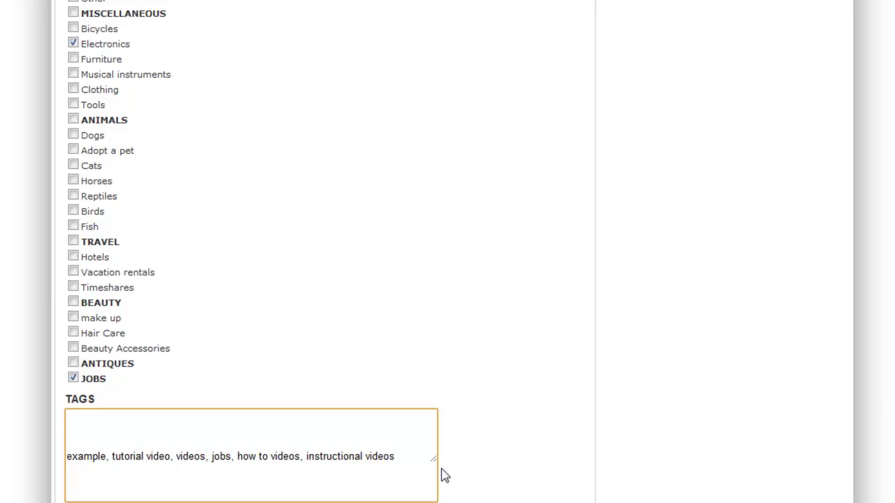
Set country United States, state Alabama and city Aaronsburg, then enlarge the Location box.
scroll(443, 475, down, 5)
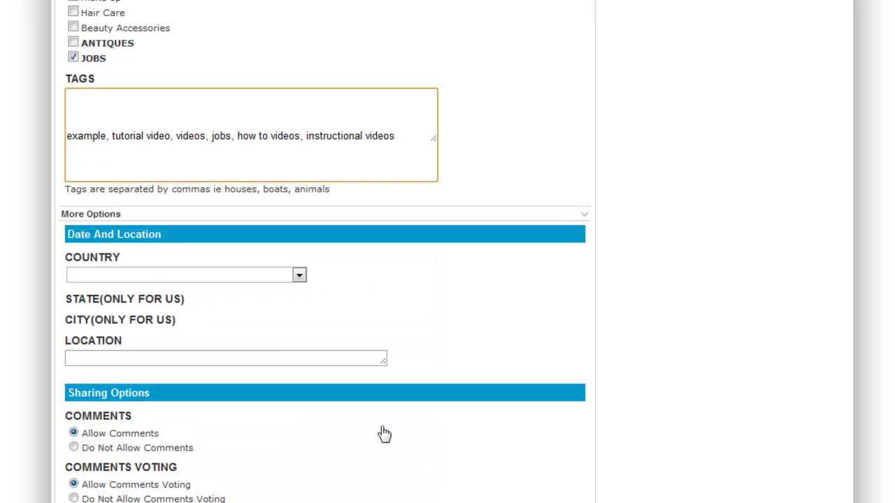
click(223, 276)
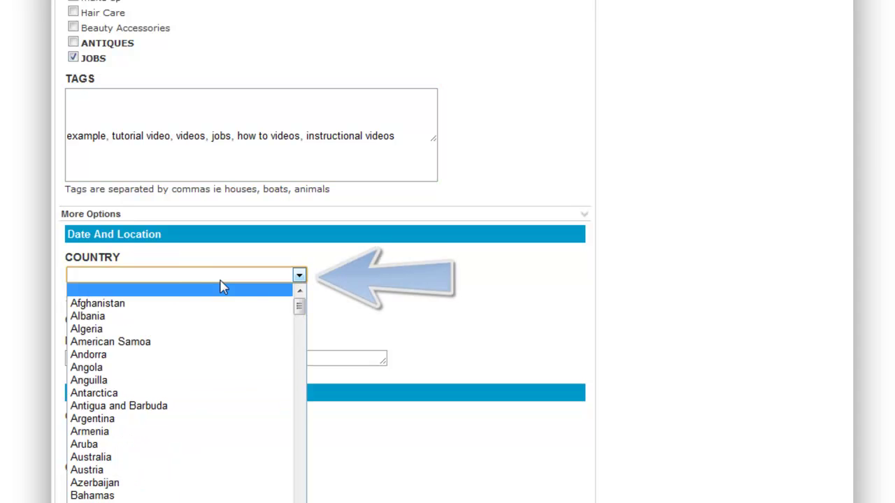
drag(301, 317, 299, 502)
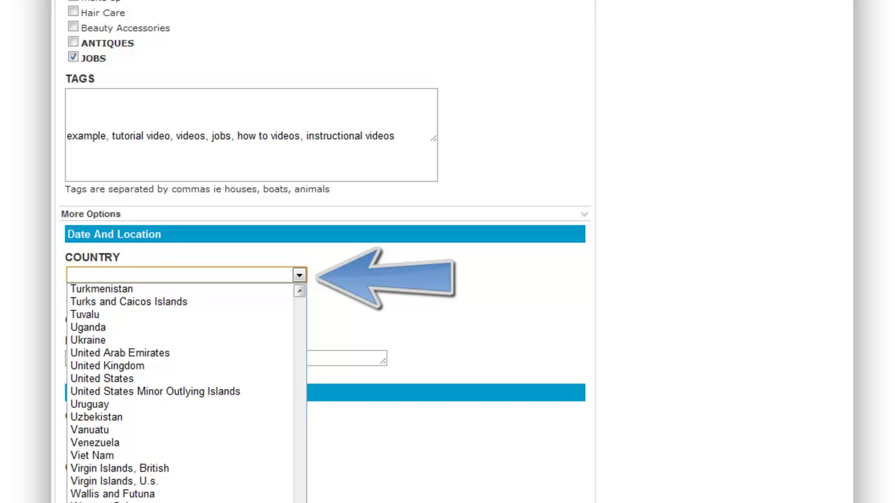
click(245, 381)
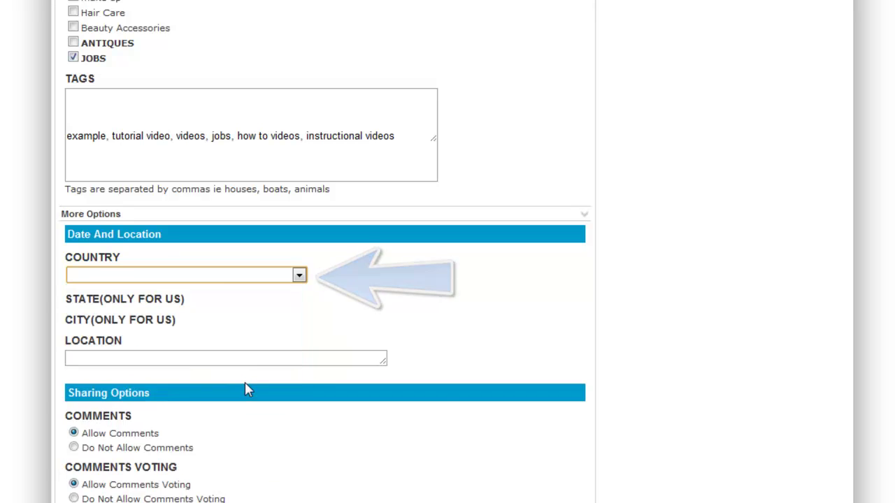
click(153, 316)
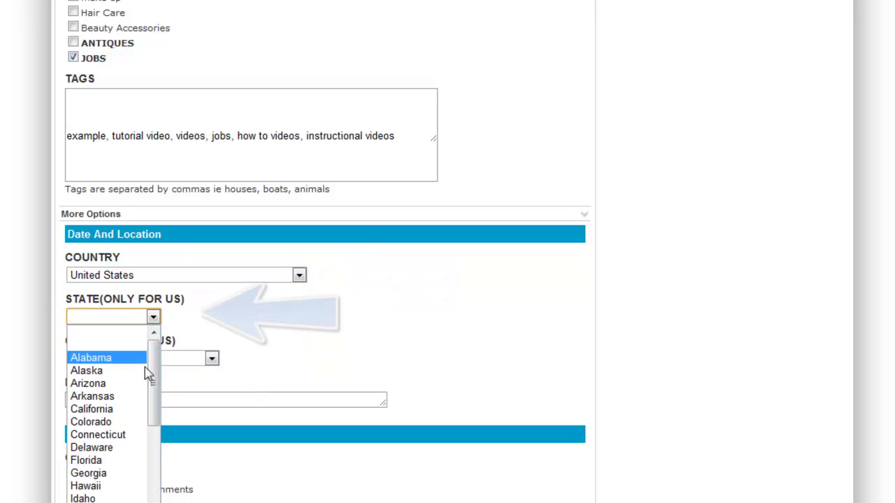
click(127, 359)
click(129, 362)
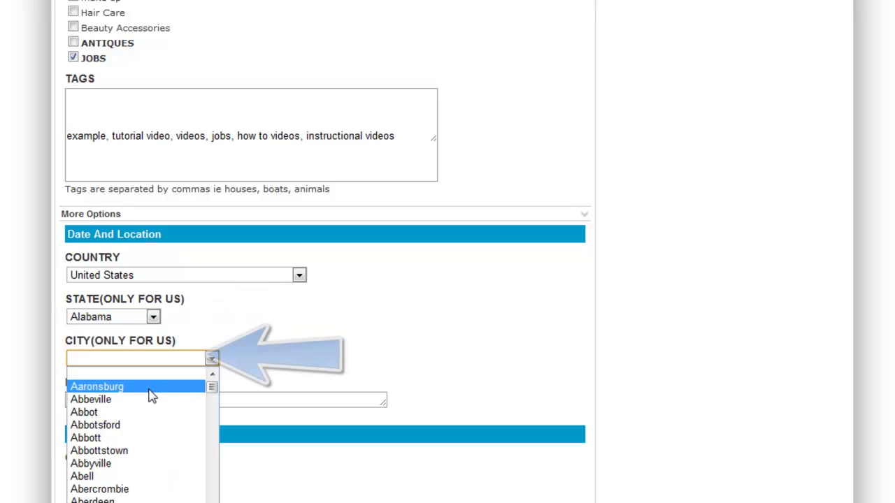
click(148, 389)
click(155, 398)
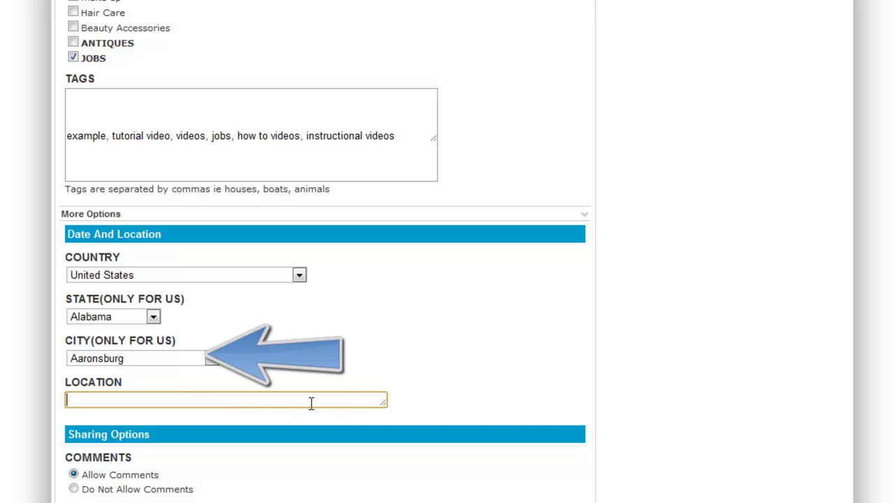
drag(385, 404, 424, 430)
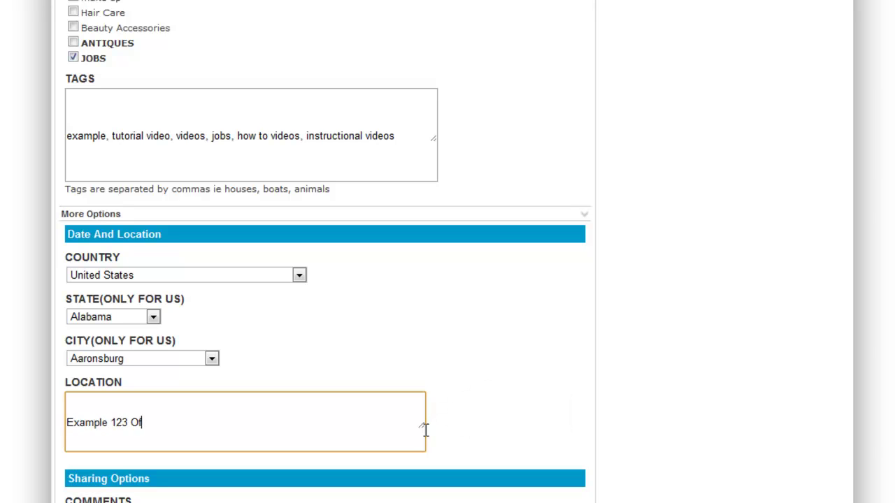
Keep the default sharing options and submit the video details with Continue to Upload.
scroll(411, 383, down, 3)
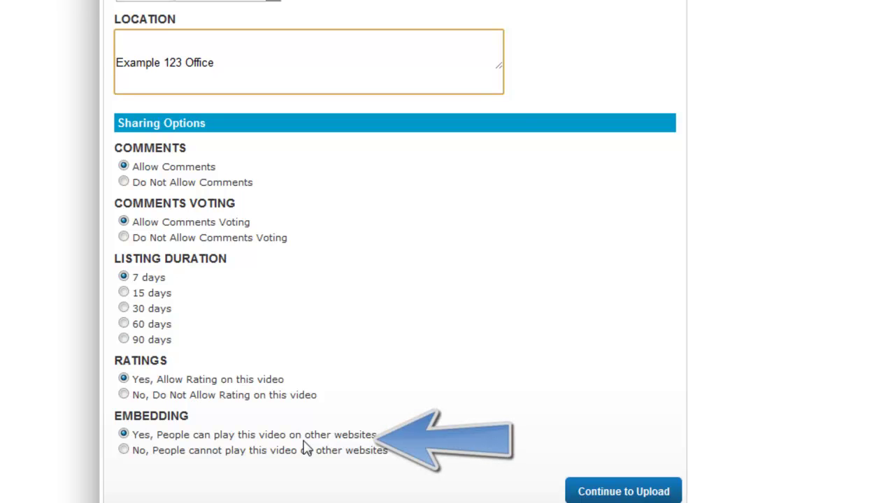
click(604, 494)
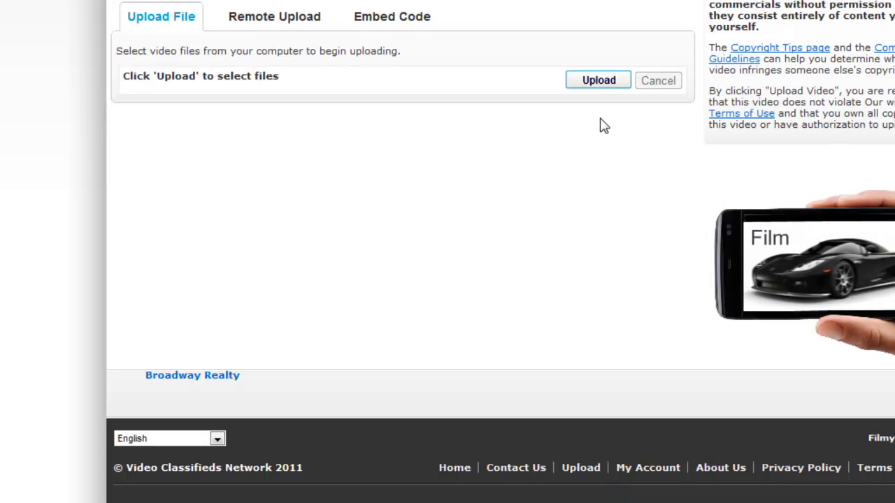
Upload Wildlife.wmv from the Sample Videos folder as the listing's video.
click(606, 82)
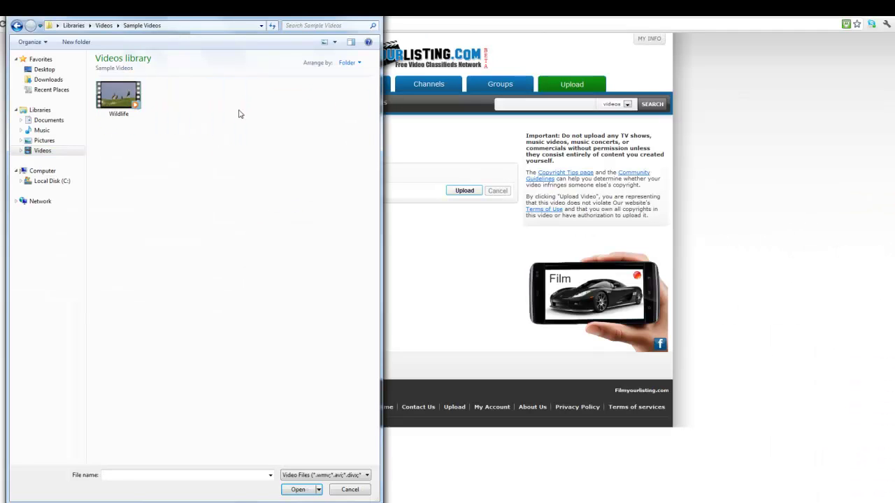
click(136, 114)
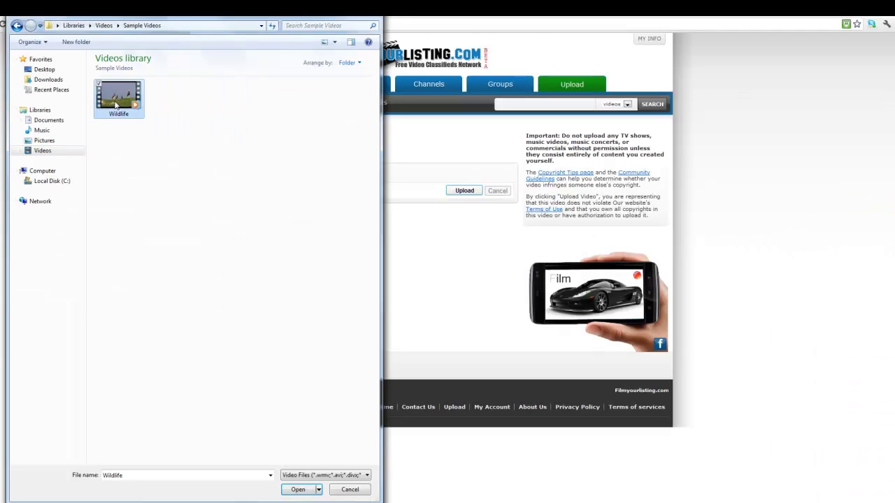
click(306, 492)
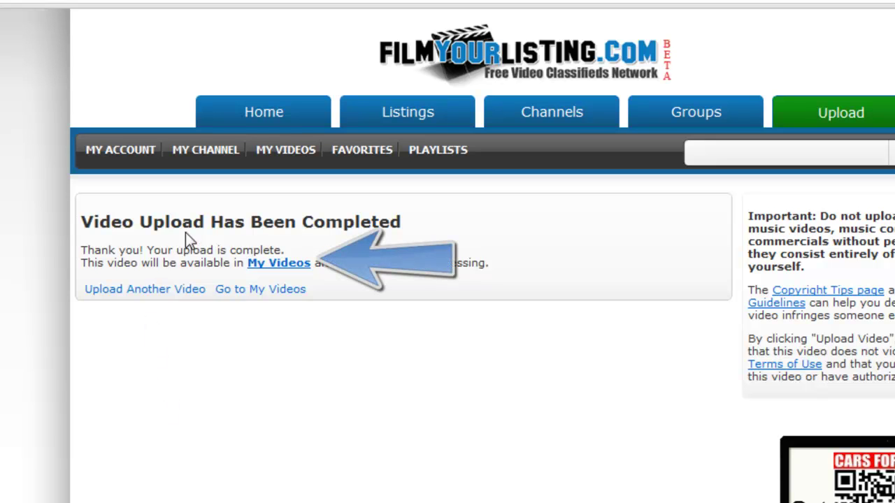
Go to My Videos to see the 'TUTORIAL VIDEOS' listing marked SUCCESSFUL.
click(300, 271)
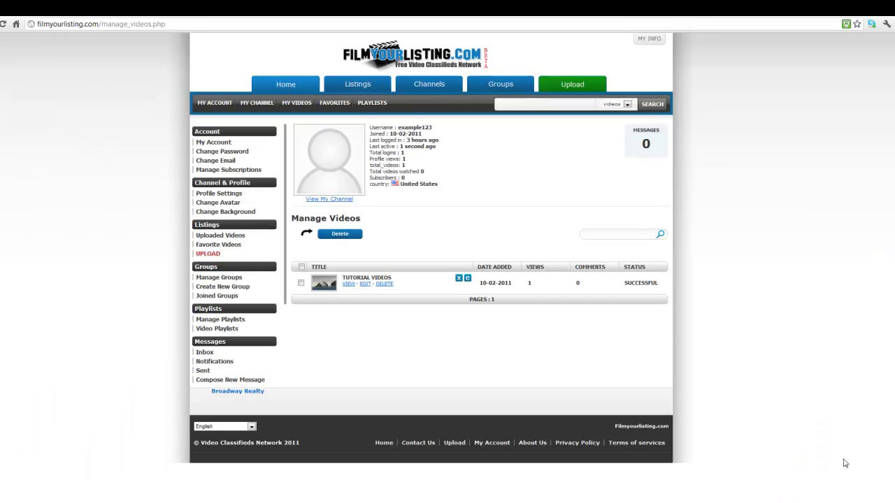